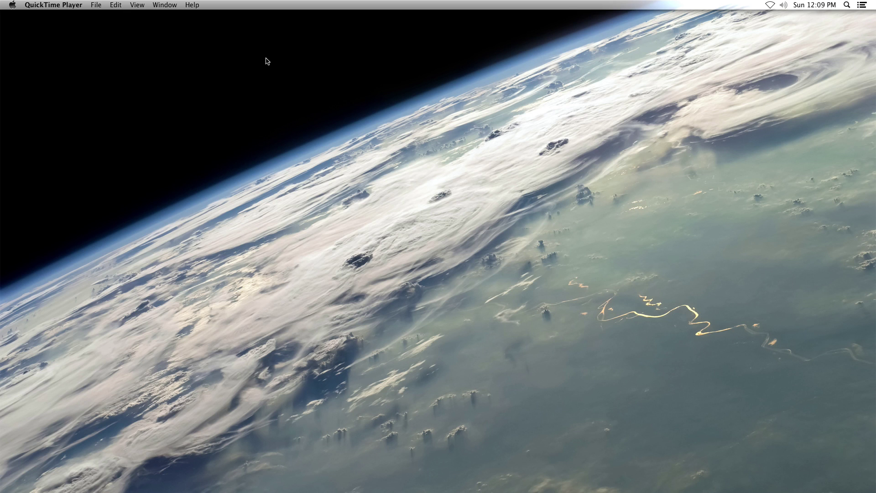
# - Switch to Pro Tools and play back the Drums track from just before bar 2
pyautogui.click(12, 73)
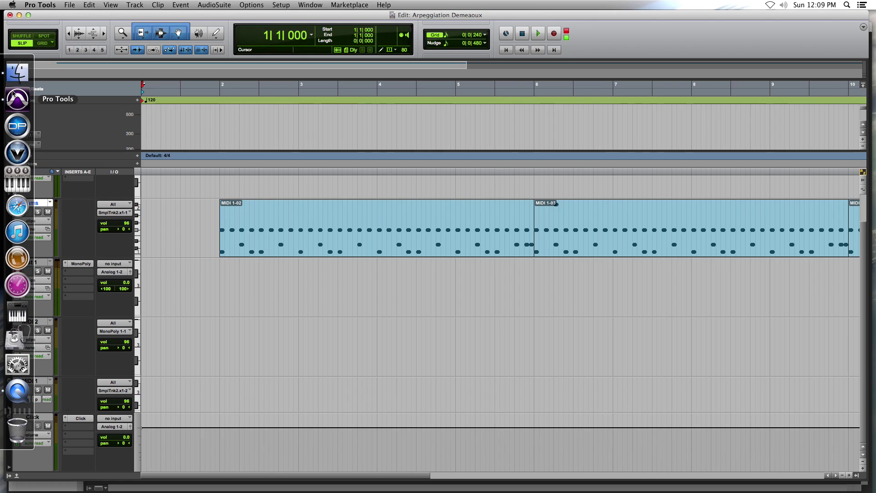
pyautogui.click(209, 215)
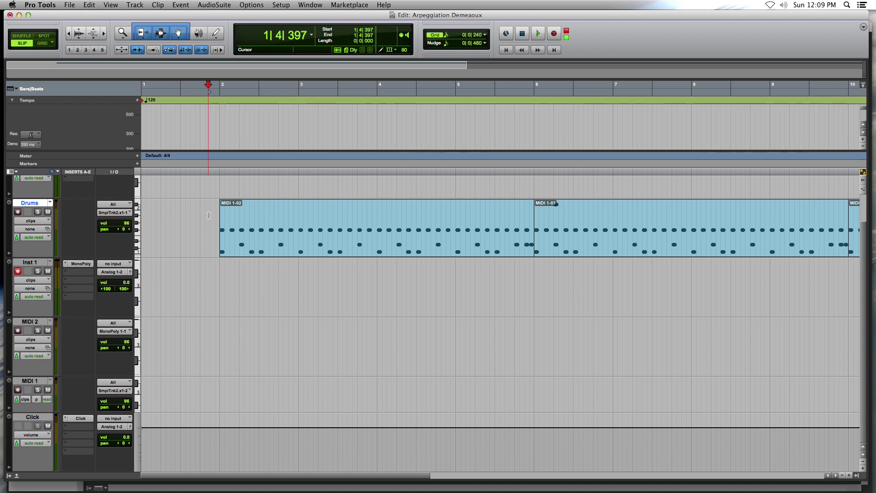
pyautogui.press('space')
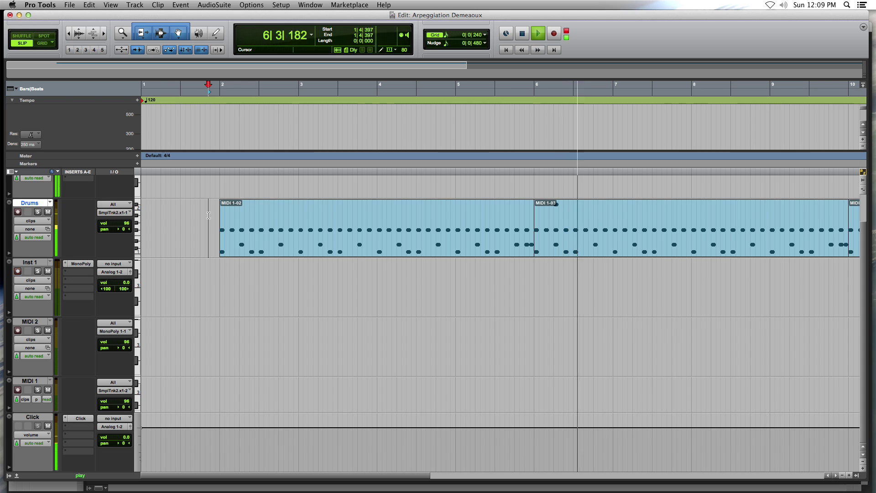
pyautogui.press('space')
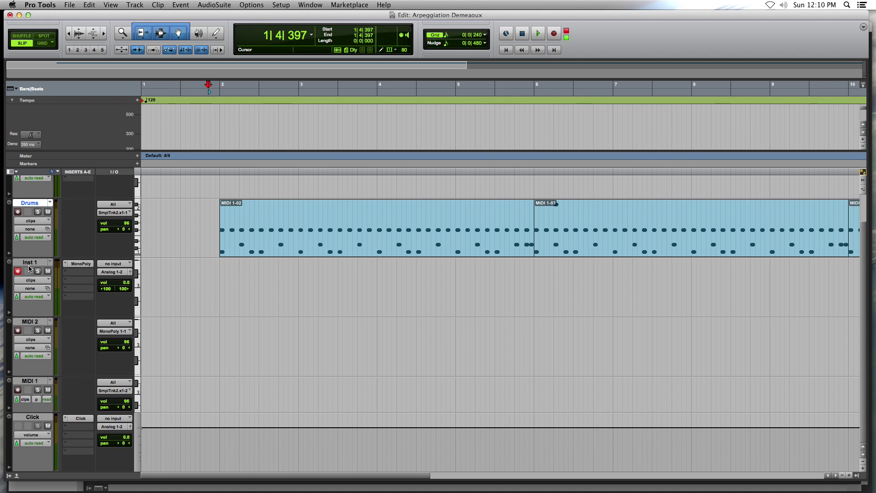
# - Open the MonoPoly instrument on the Inst 1 track and bring up its program browser
pyautogui.scroll(2, 80, 263)
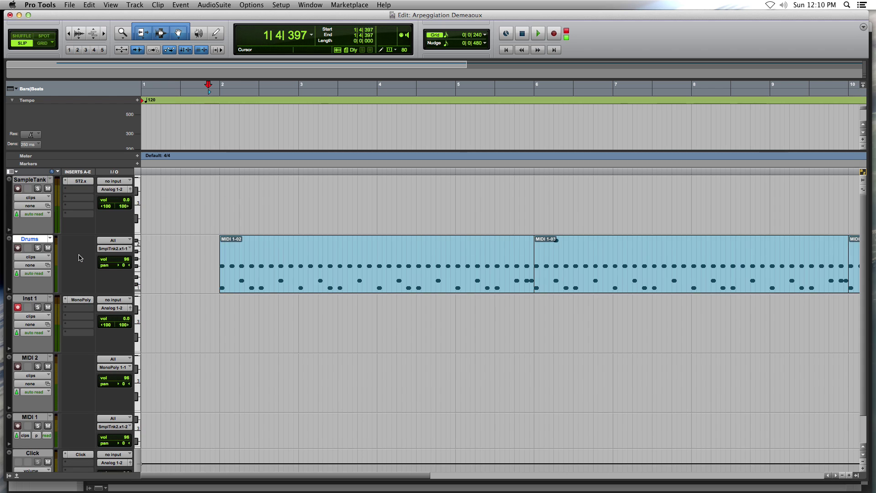
pyautogui.click(81, 299)
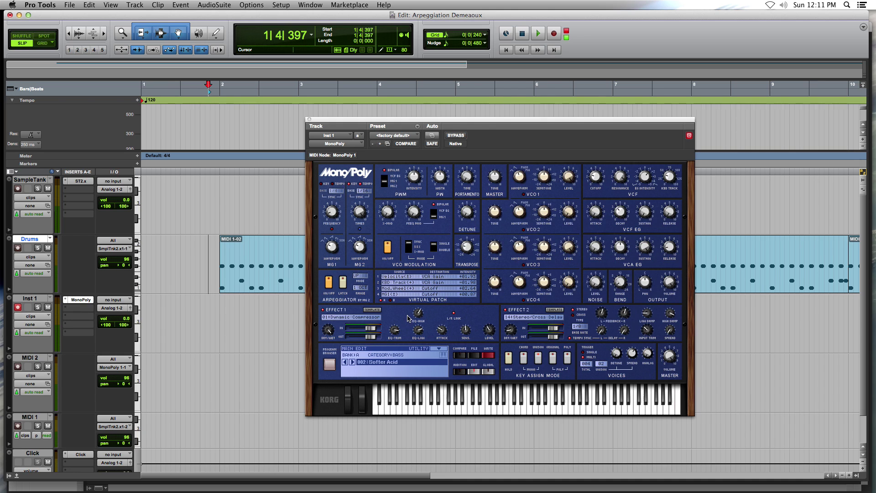
pyautogui.click(329, 364)
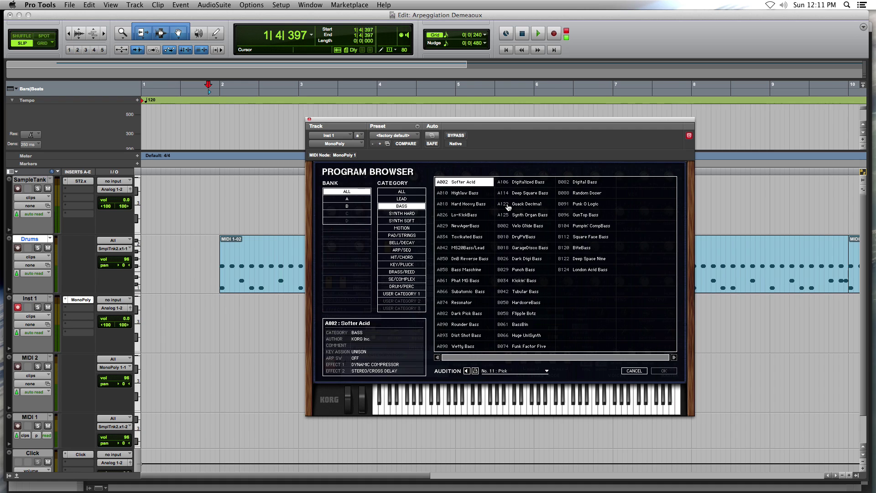
# - Audition a range of programs in the Bass category, from A010 Highlaw Bass through B029 Punch Bass
pyautogui.click(473, 194)
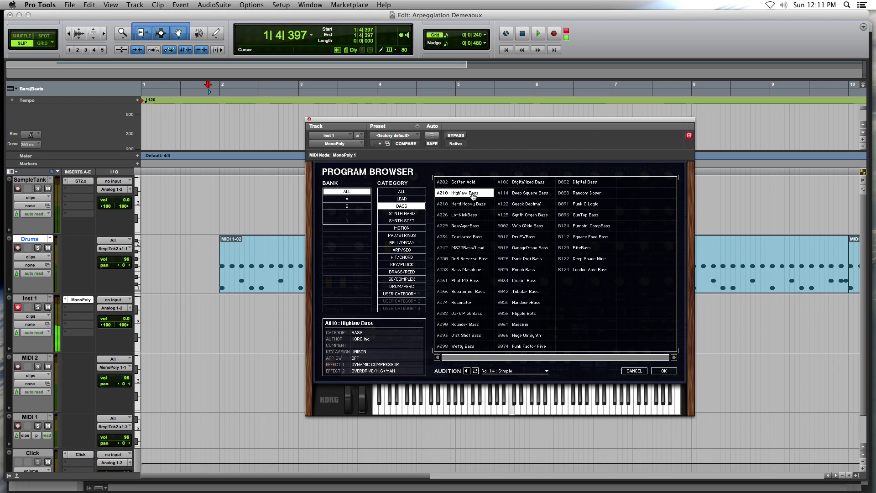
pyautogui.click(473, 204)
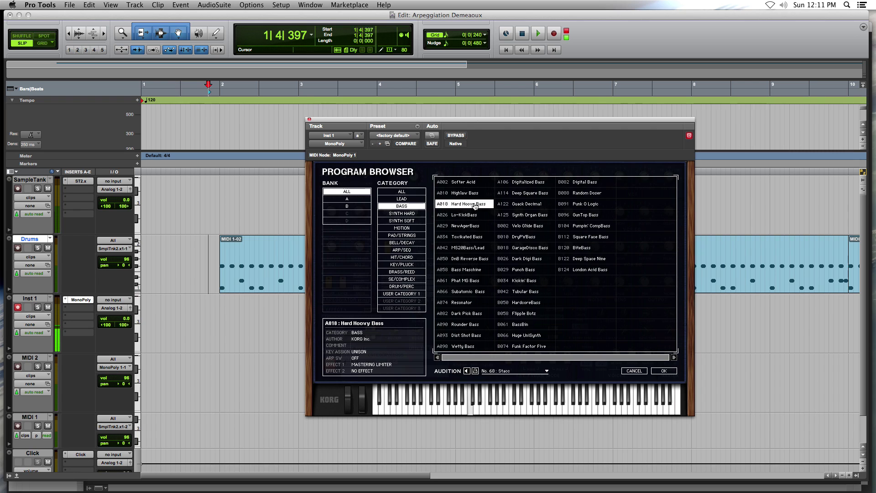
pyautogui.click(475, 215)
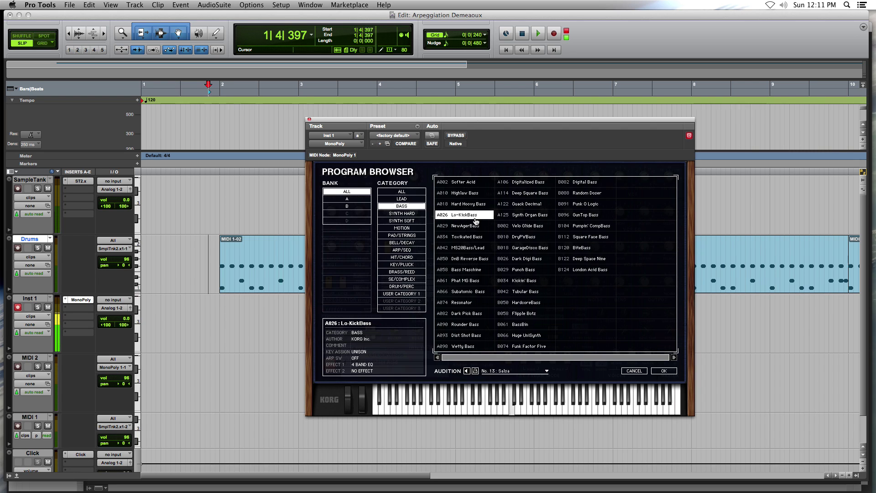
pyautogui.click(476, 226)
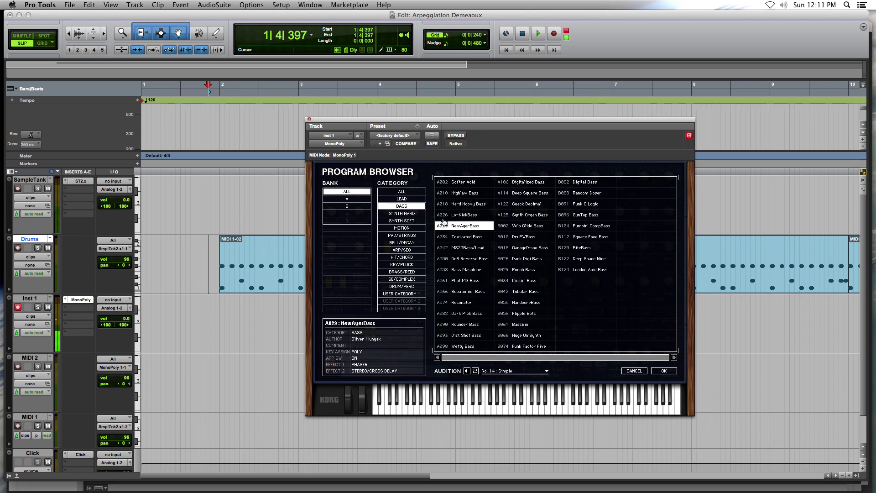
pyautogui.click(458, 237)
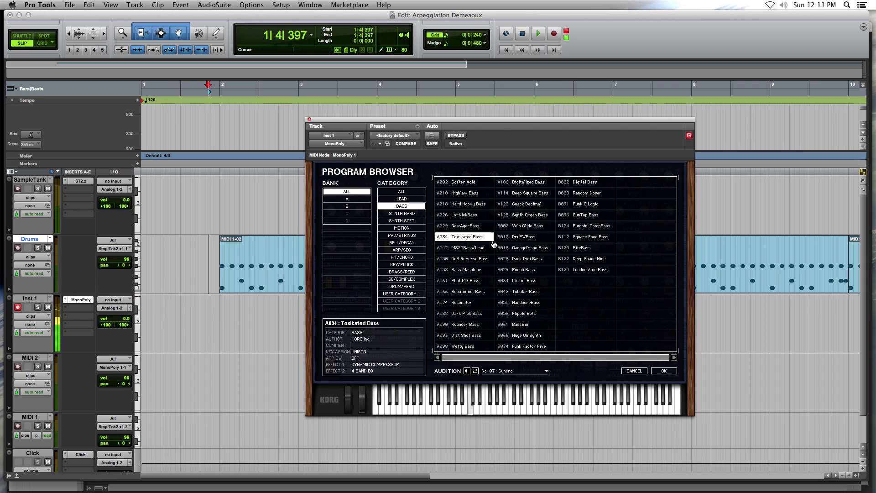
pyautogui.click(467, 249)
pyautogui.click(467, 259)
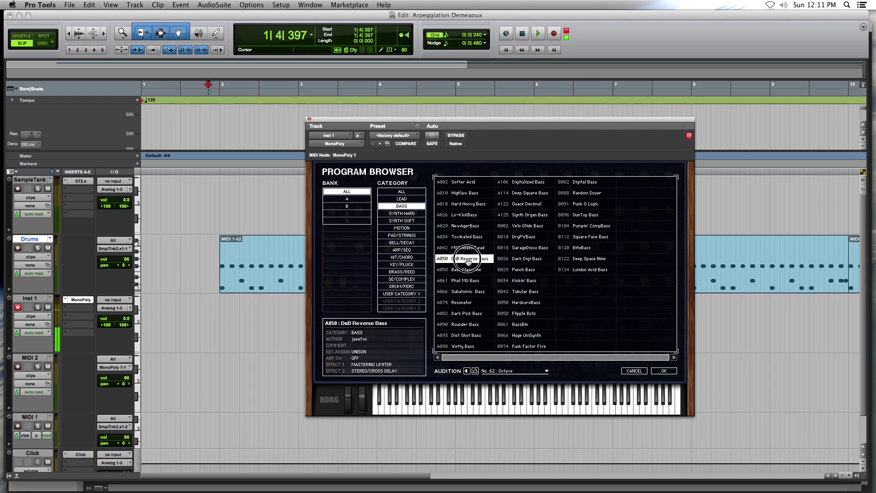
pyautogui.click(468, 270)
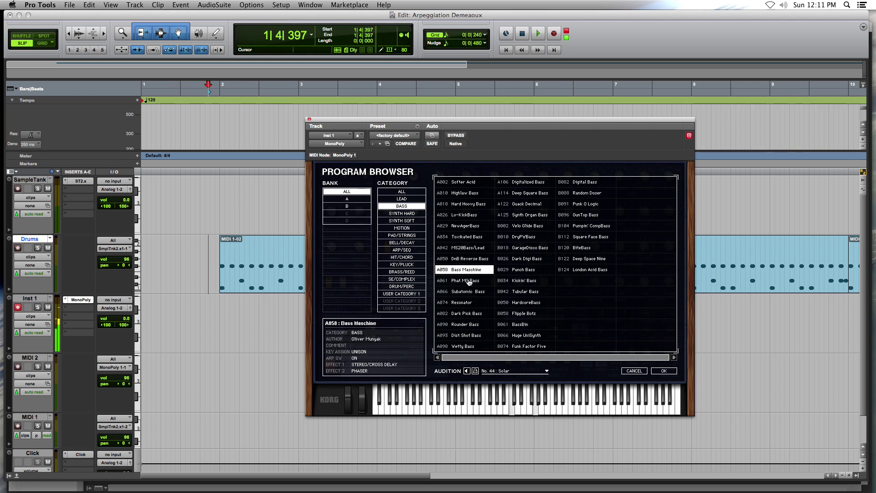
pyautogui.click(469, 280)
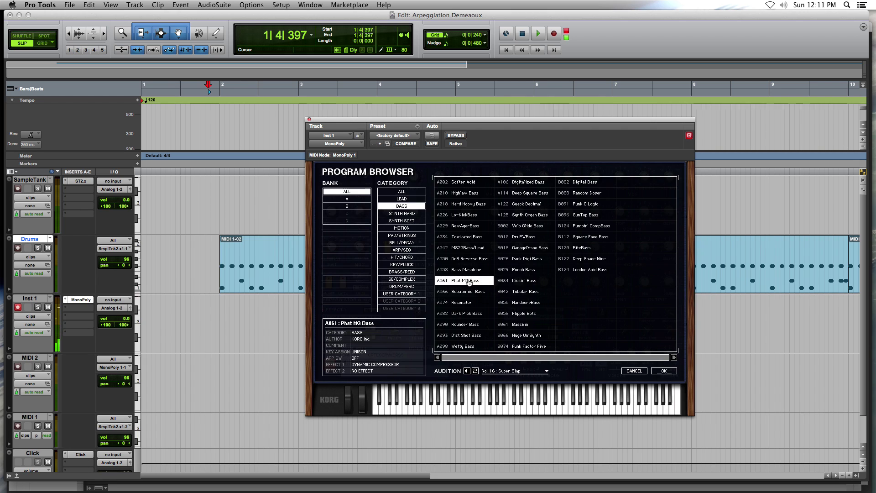
pyautogui.click(470, 292)
pyautogui.click(470, 302)
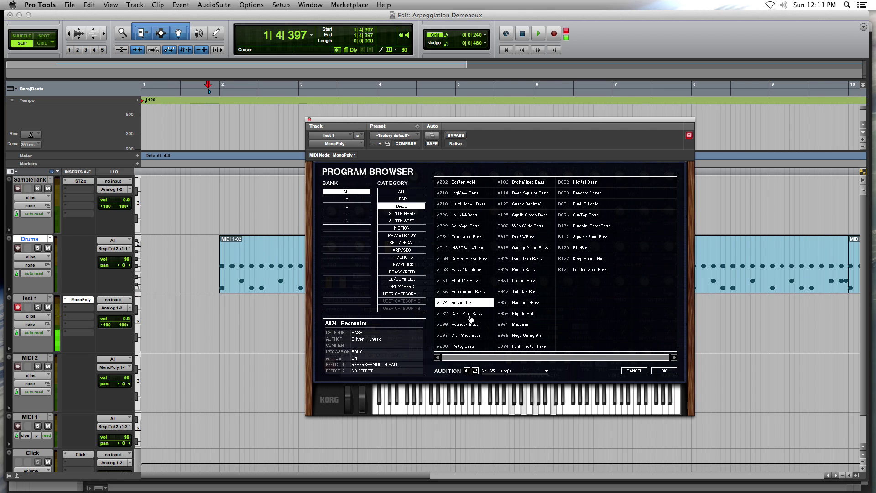
pyautogui.click(471, 314)
pyautogui.click(471, 324)
pyautogui.click(472, 336)
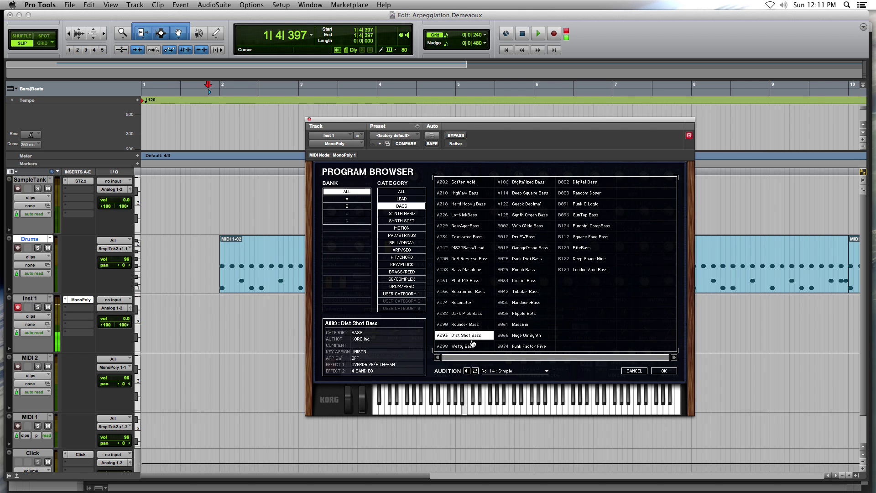
pyautogui.click(473, 346)
pyautogui.click(536, 184)
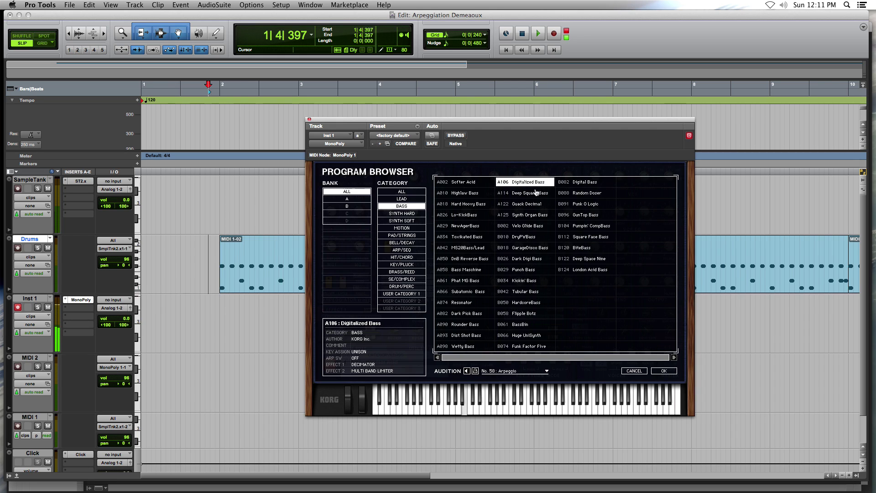
pyautogui.click(588, 183)
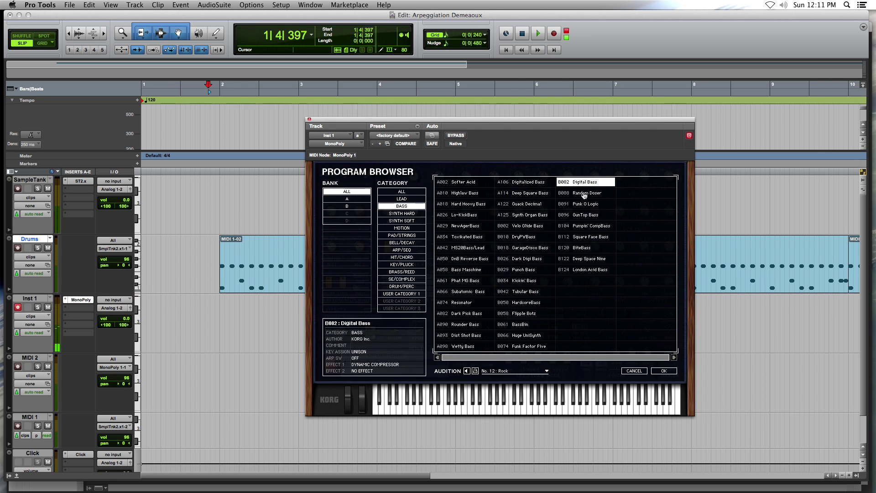
pyautogui.click(546, 236)
pyautogui.click(545, 248)
pyautogui.click(537, 270)
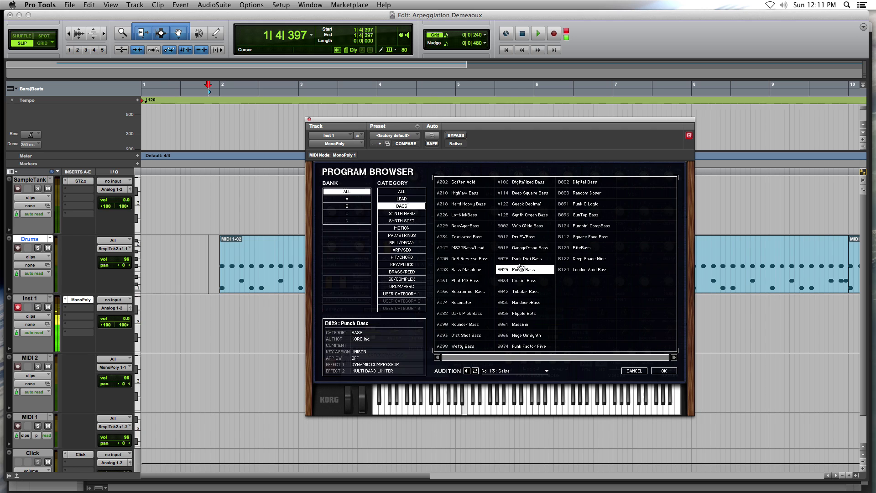
# - Load the bass program A042 MS20Bass/Lead into MonoPoly and close the instrument window
pyautogui.click(490, 248)
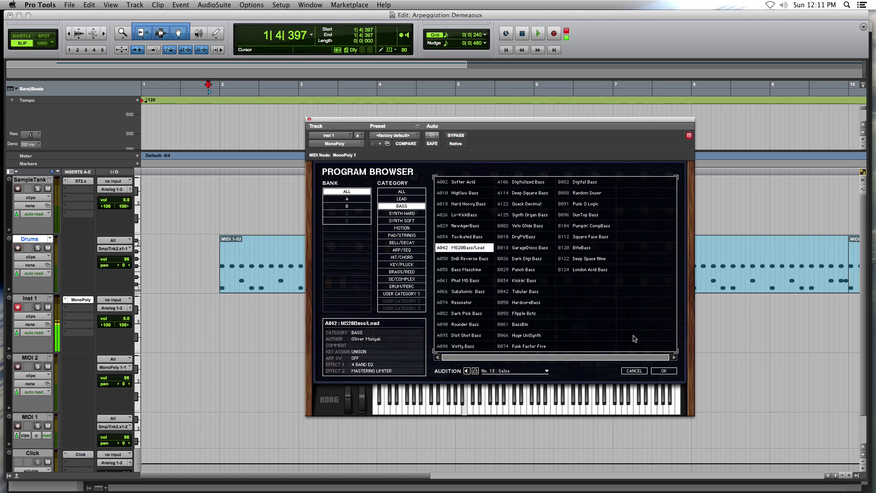
pyautogui.click(664, 371)
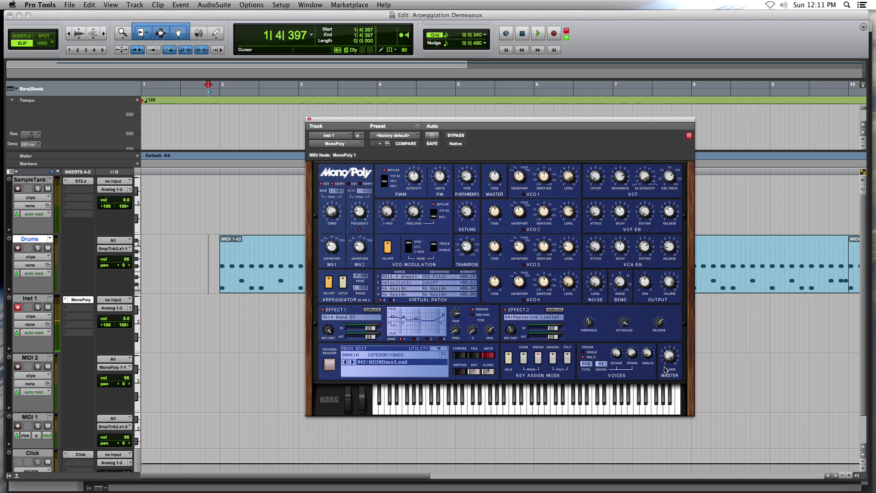
pyautogui.click(309, 119)
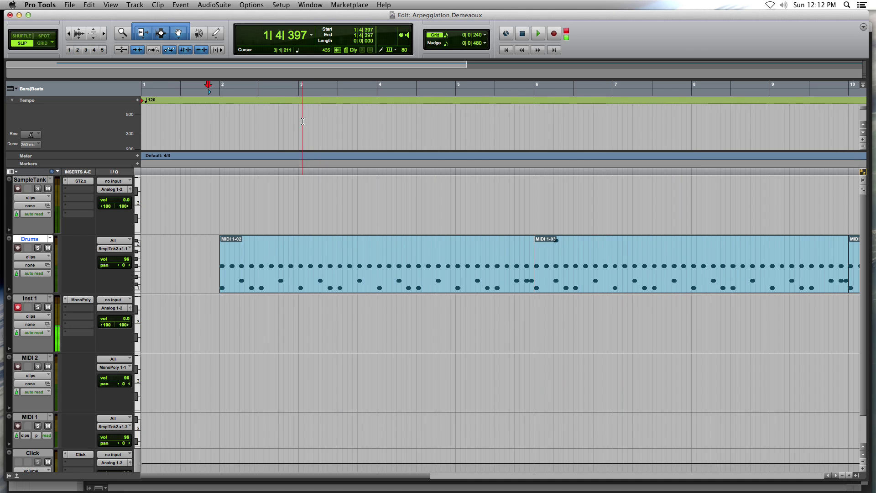
# - Record a MIDI performance on the Inst 1 track from the session start to just past bar 18
pyautogui.press('Return')
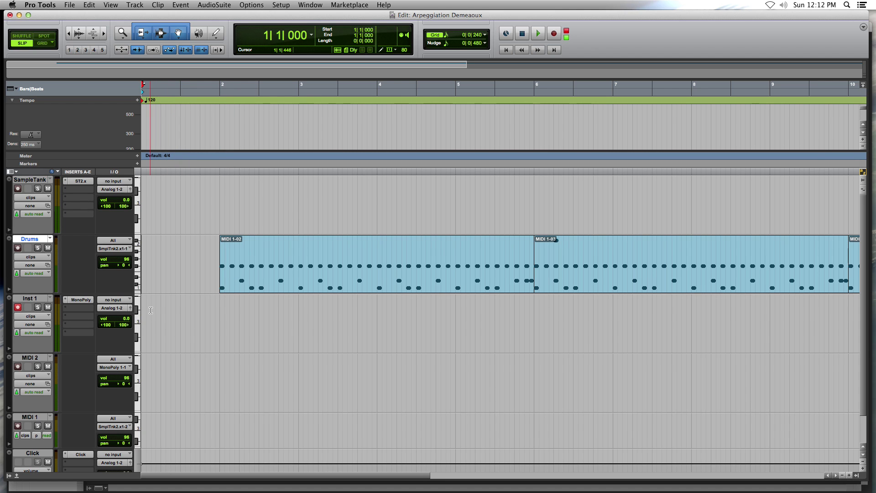
pyautogui.click(553, 33)
pyautogui.click(537, 33)
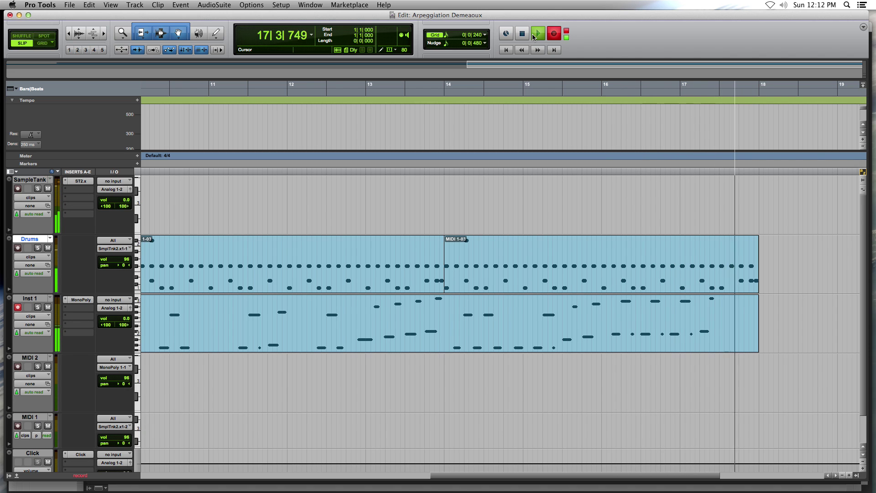
pyautogui.click(534, 35)
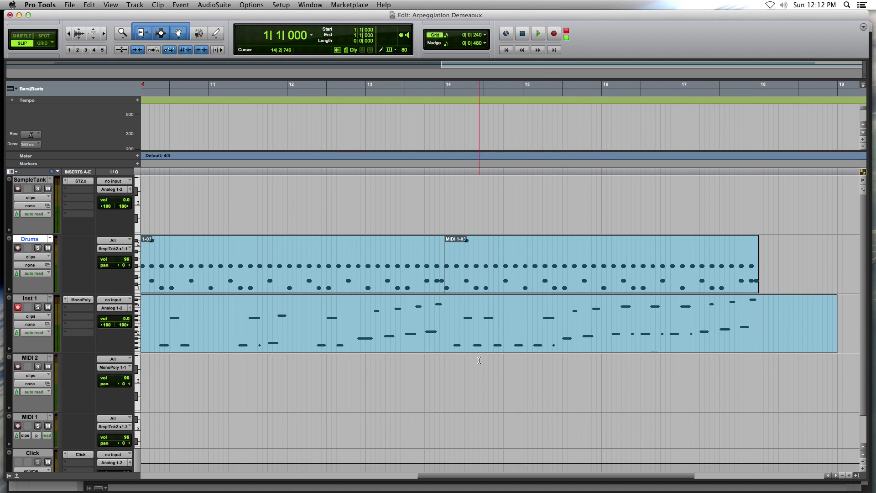
# - Return to the session start and delete the recorded clip on the Inst 1 track
pyautogui.press('Return')
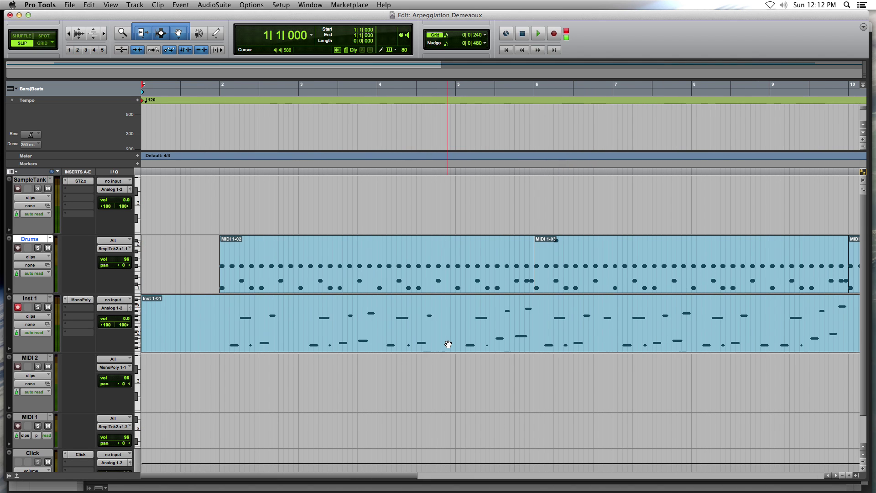
pyautogui.click(449, 347)
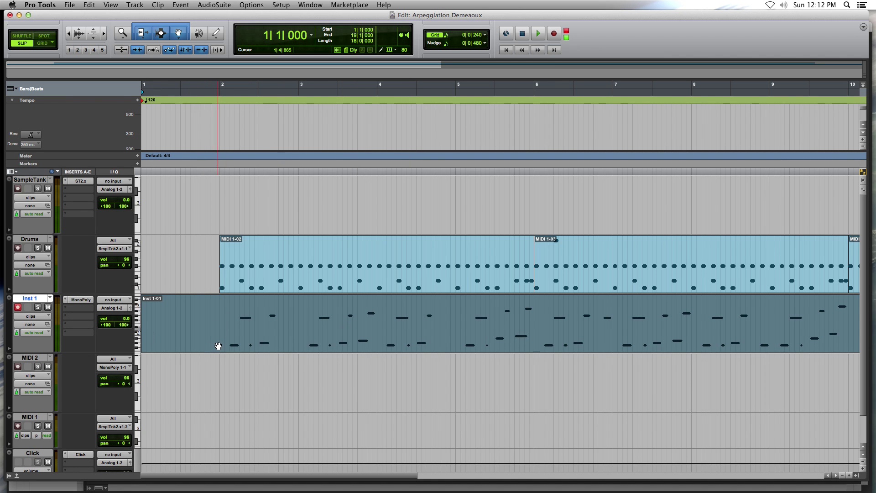
pyautogui.press('Delete')
# - Open the MIDI Editor for the Inst 1 track, reposition its window and choose the Pencil tool
pyautogui.click(182, 314)
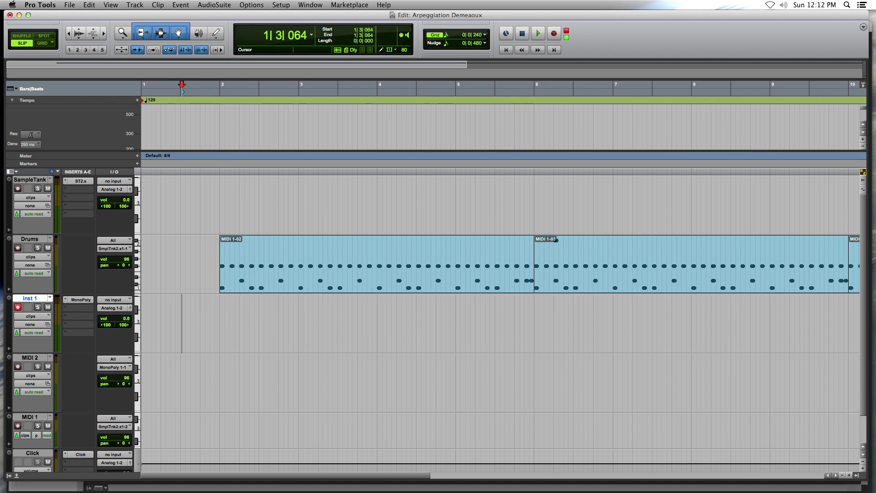
pyautogui.click(310, 4)
pyautogui.click(340, 79)
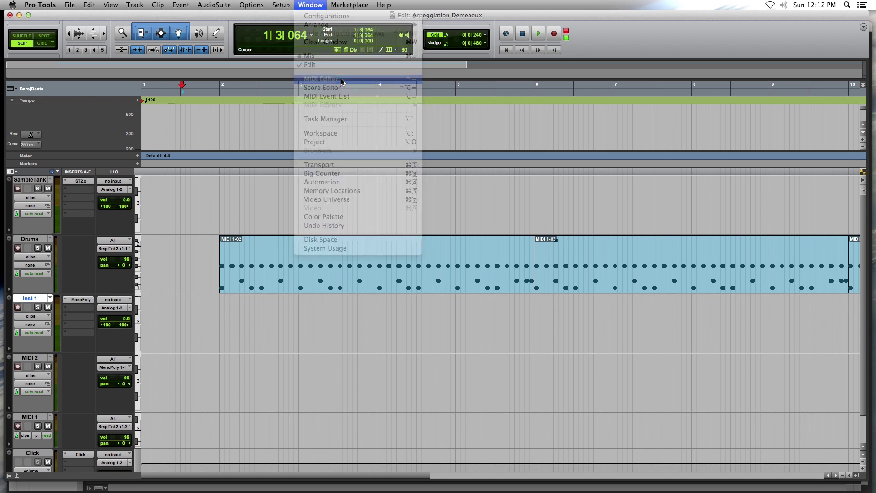
pyautogui.moveTo(259, 43)
pyautogui.mouseDown()
pyautogui.moveTo(337, 35)
pyautogui.moveTo(267, 36)
pyautogui.moveTo(264, 55)
pyautogui.mouseUp()
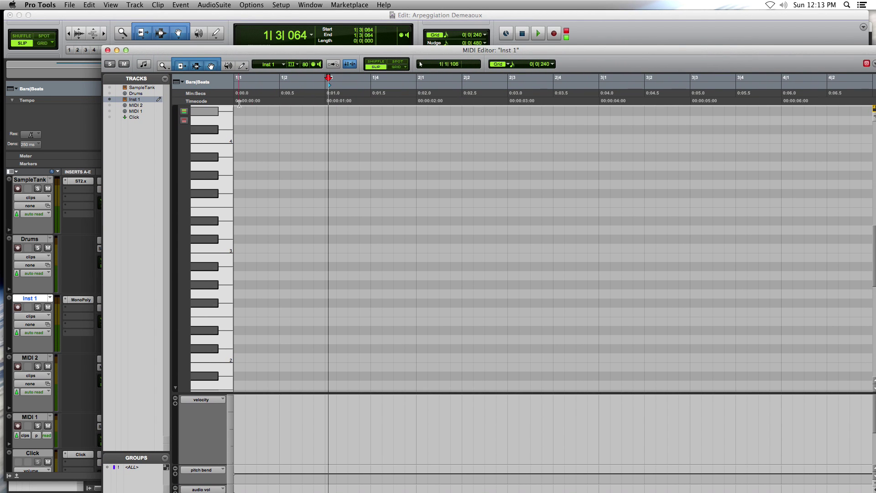
pyautogui.click(242, 64)
# - Draw a trial E2 note starting at about 1|2|125, then delete it
pyautogui.moveTo(286, 164)
pyautogui.mouseDown()
pyautogui.moveTo(308, 171)
pyautogui.moveTo(309, 312)
pyautogui.moveTo(329, 318)
pyautogui.mouseUp()
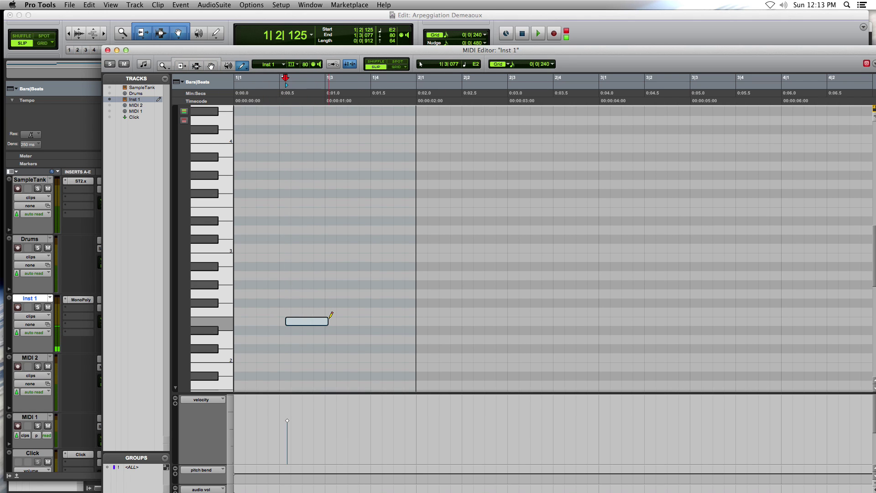
pyautogui.press('BackSpace')
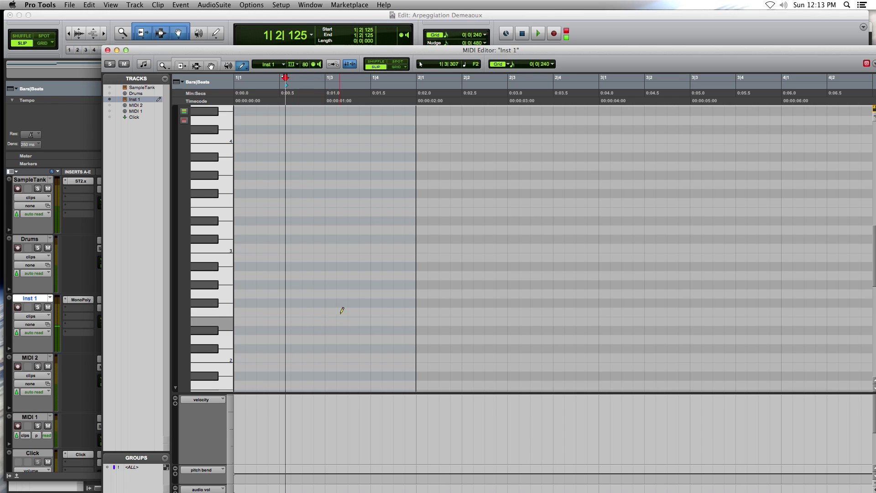
# - Draw a G2 note on Inst 1 starting at about 2|1|269 and lasting about 0|0|528
pyautogui.scroll(5, 332, 295)
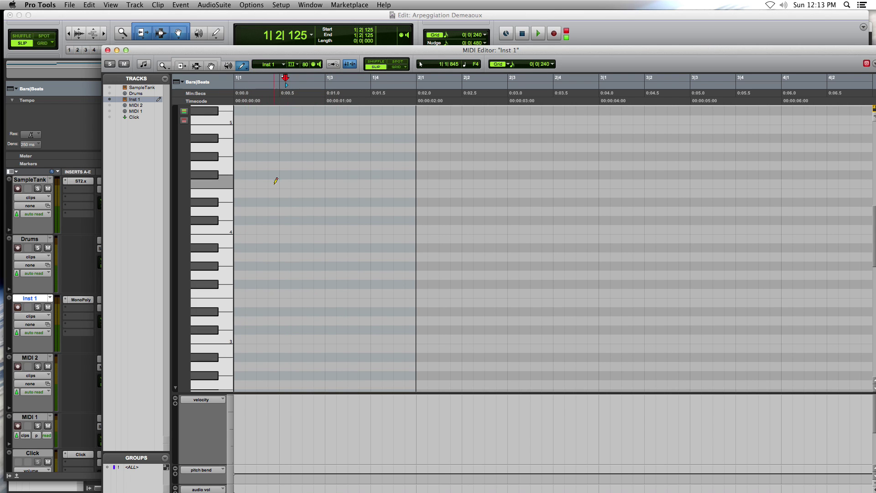
pyautogui.moveTo(429, 322)
pyautogui.mouseDown()
pyautogui.moveTo(465, 338)
pyautogui.moveTo(454, 384)
pyautogui.mouseUp()
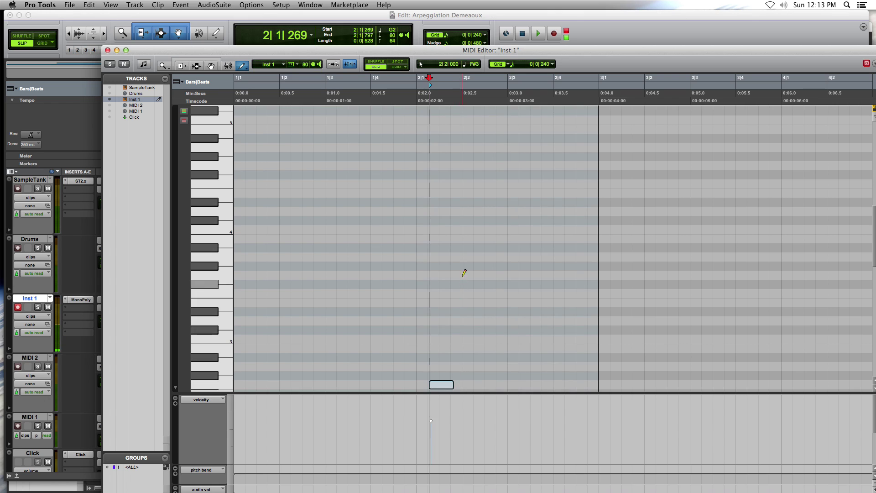
# - Draw seven more notes on Inst 1 at pitches G3 and G2, spanning about 2|2|211 to 3|3|394
pyautogui.moveTo(482, 276); pyautogui.dragTo(494, 274)
pyautogui.moveTo(507, 384); pyautogui.dragTo(524, 384)
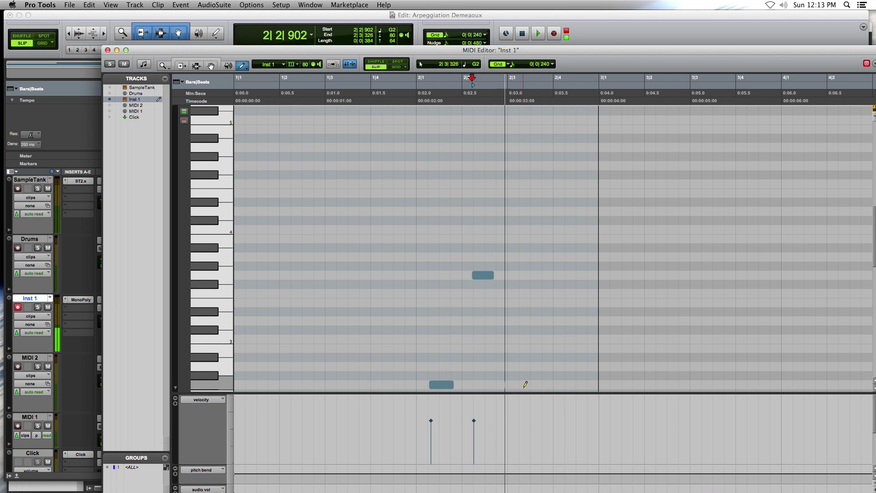
pyautogui.moveTo(561, 277); pyautogui.dragTo(577, 277)
pyautogui.moveTo(582, 384); pyautogui.dragTo(633, 384)
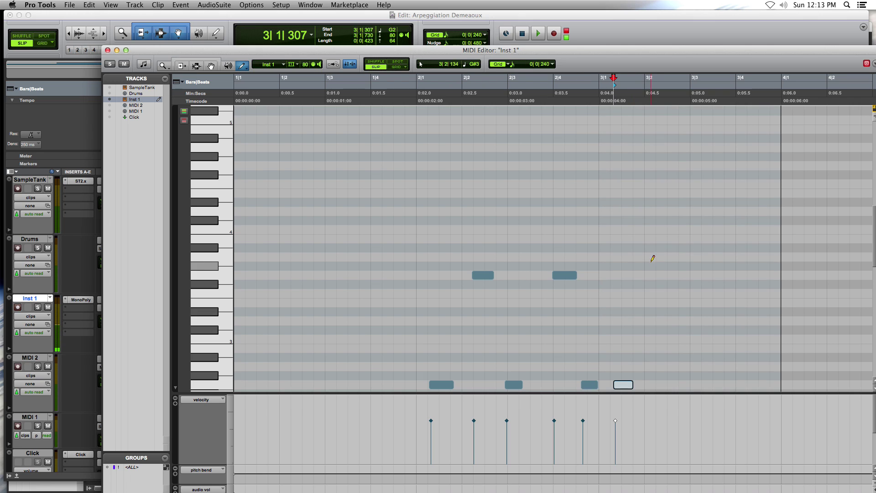
pyautogui.moveTo(655, 275); pyautogui.dragTo(671, 277)
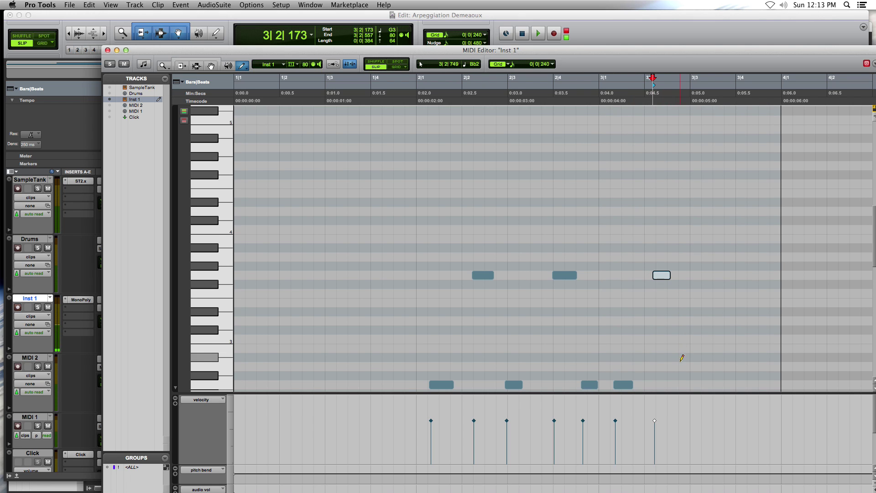
pyautogui.moveTo(683, 391); pyautogui.dragTo(707, 385)
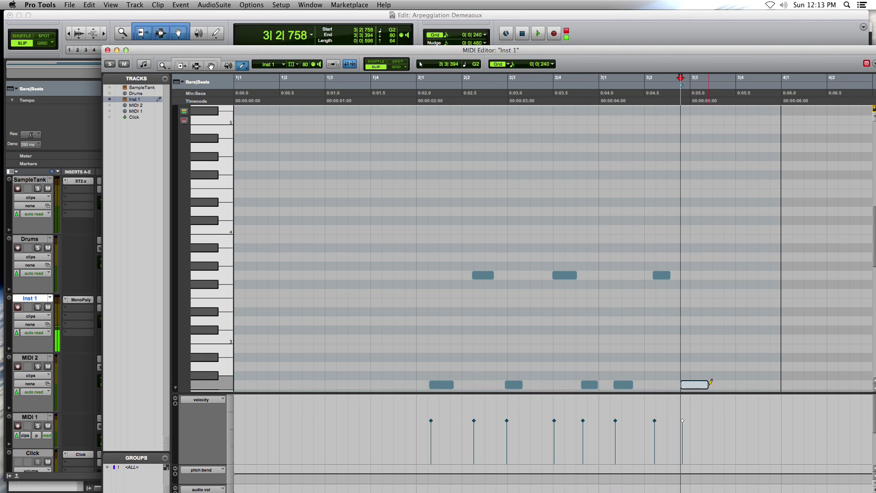
# - Play back the drawn Inst 1 pattern with the drums from about 1|4|269
pyautogui.click(383, 79)
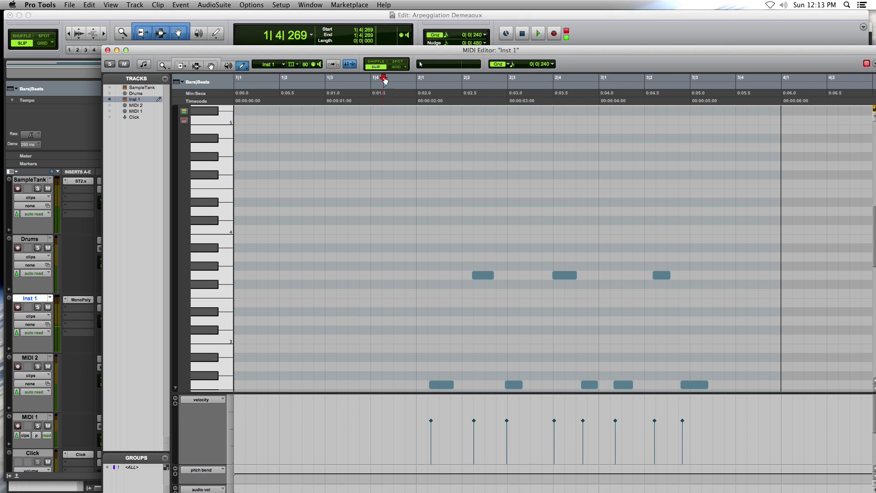
pyautogui.press('space')
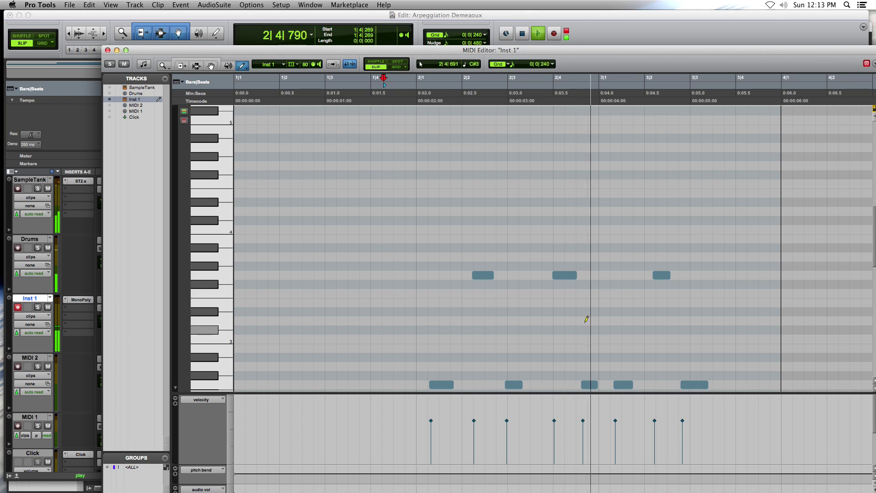
pyautogui.press('space')
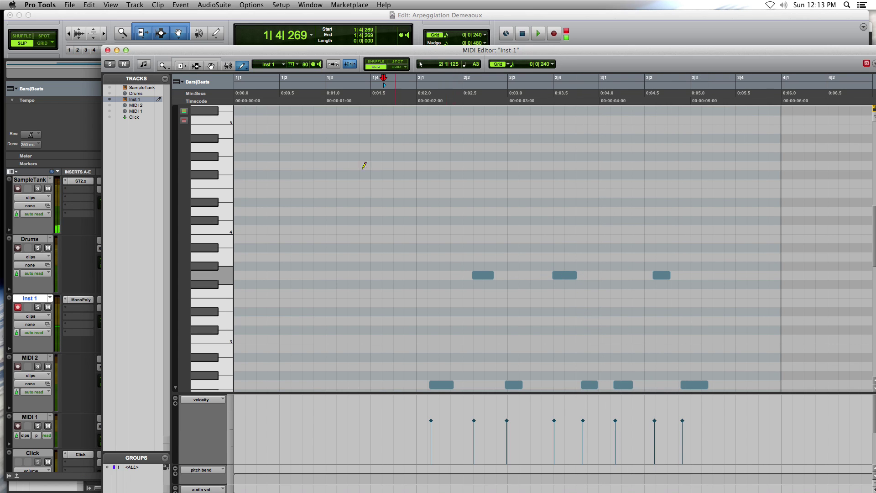
# - Retime the first five notes, starting the first G2 at about 2|1|461 and the first G3 at about 2|2|010, using the Smart Tool
pyautogui.click(196, 59)
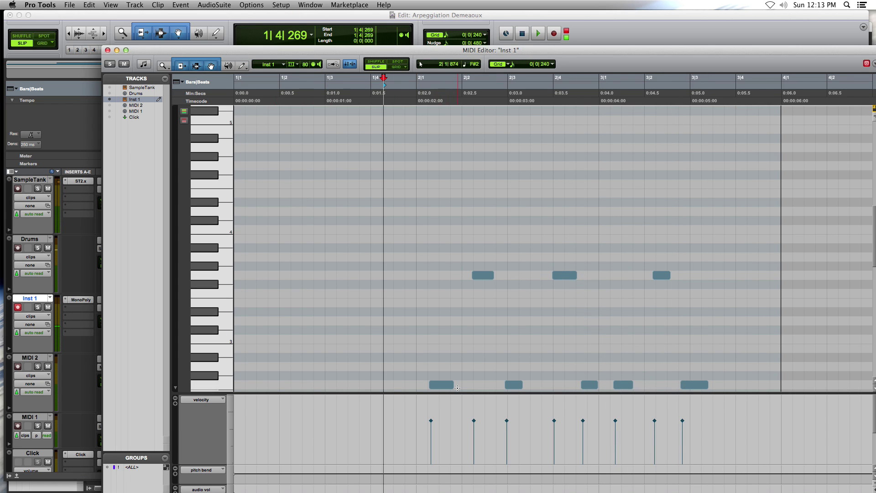
pyautogui.moveTo(440, 382); pyautogui.dragTo(448, 388)
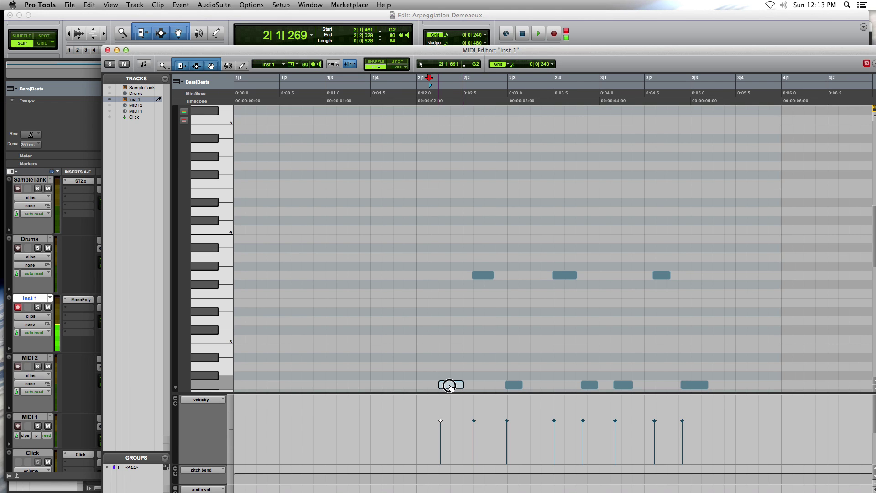
pyautogui.moveTo(481, 275); pyautogui.dragTo(471, 275)
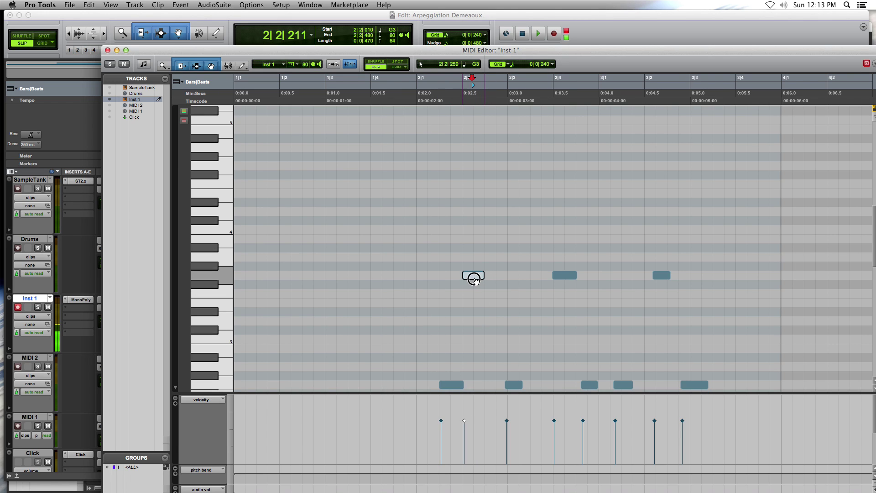
pyautogui.click(518, 386)
pyautogui.moveTo(513, 389); pyautogui.dragTo(496, 389)
pyautogui.moveTo(558, 276); pyautogui.dragTo(514, 275)
pyautogui.moveTo(592, 389); pyautogui.dragTo(540, 383)
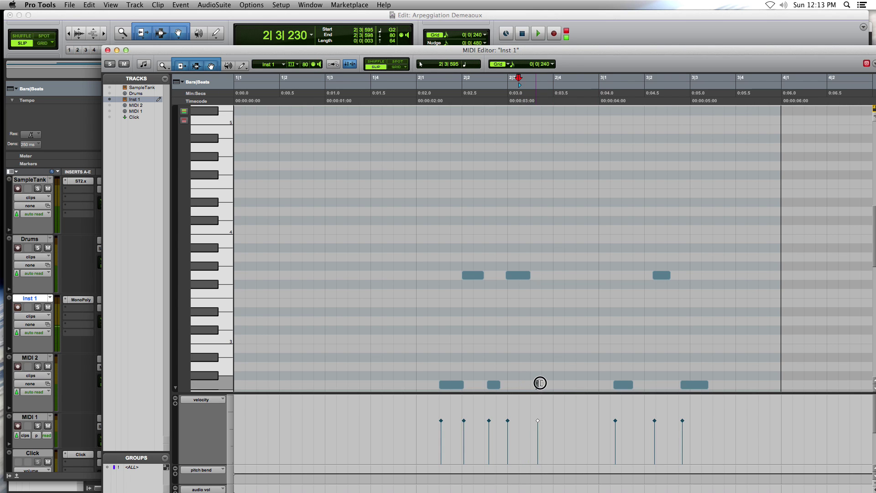
# - Shift the last three notes earlier, placing G2 at about 2|3|912, G3 at about 2|4|461 and the final G2 at about 2|4|941
pyautogui.moveTo(616, 383); pyautogui.dragTo(555, 385)
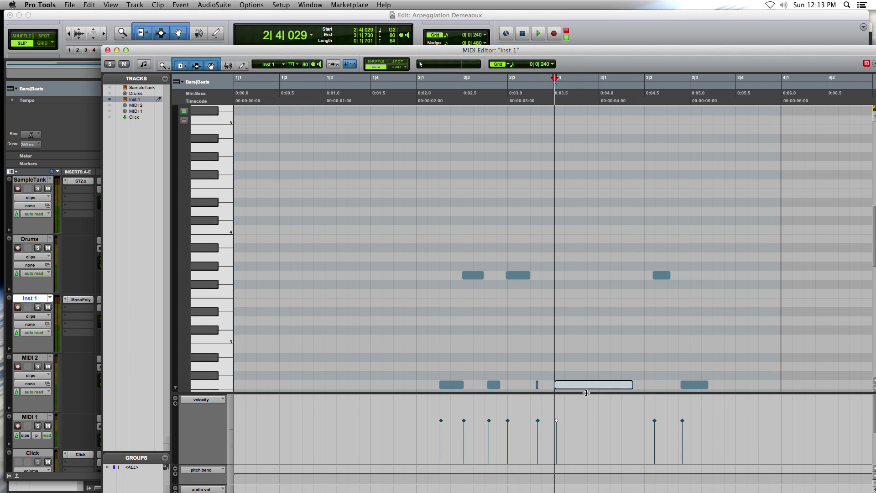
pyautogui.click(615, 387)
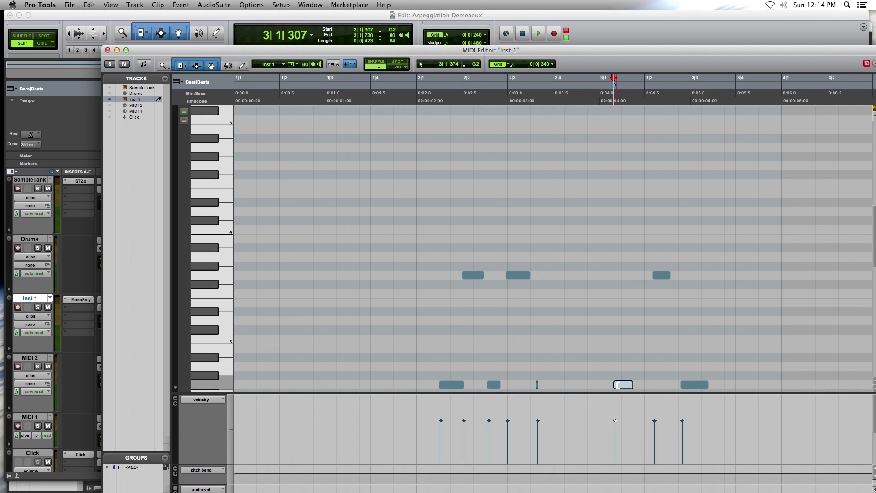
pyautogui.moveTo(621, 385); pyautogui.dragTo(559, 385)
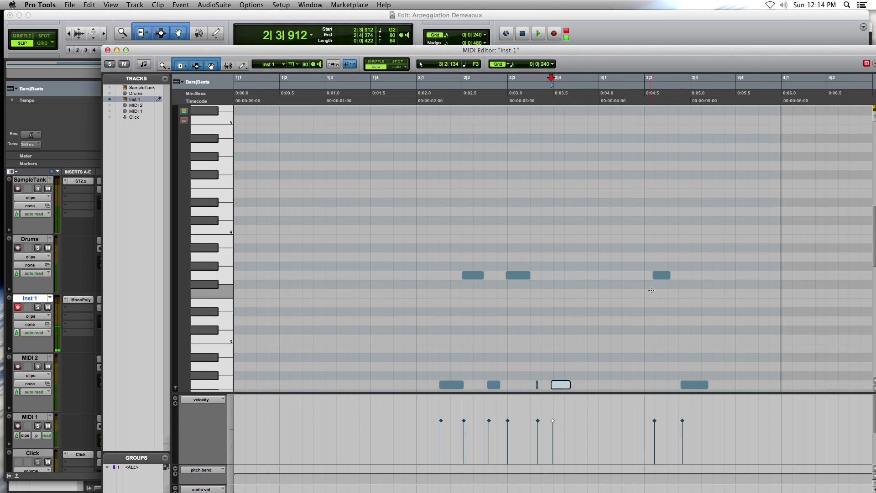
pyautogui.moveTo(663, 278); pyautogui.dragTo(582, 272)
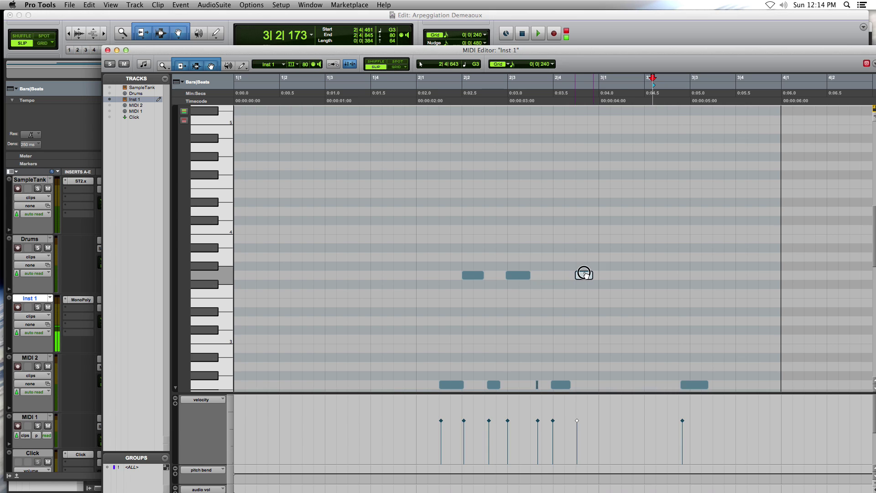
pyautogui.click(691, 386)
pyautogui.moveTo(691, 387); pyautogui.dragTo(608, 385)
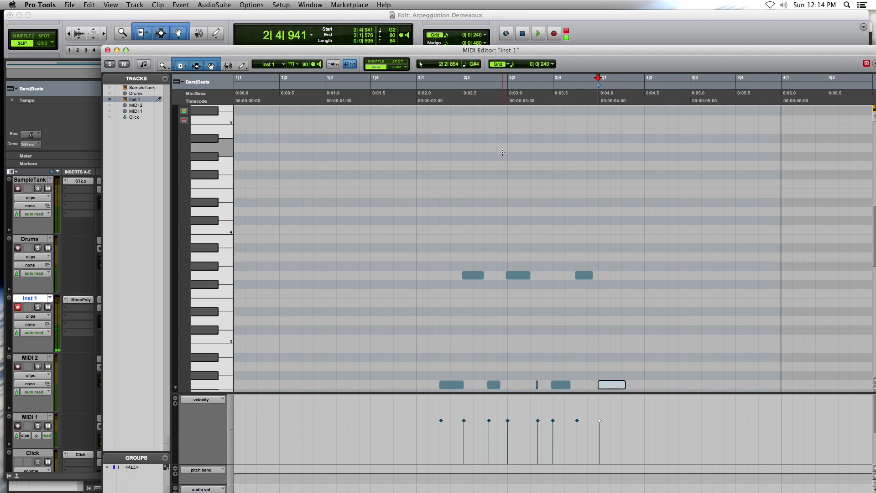
# - Play the retimed pattern from about 1|4|864 and delete the very short G2 note at 2|3|595
pyautogui.click(412, 82)
pyautogui.press('space')
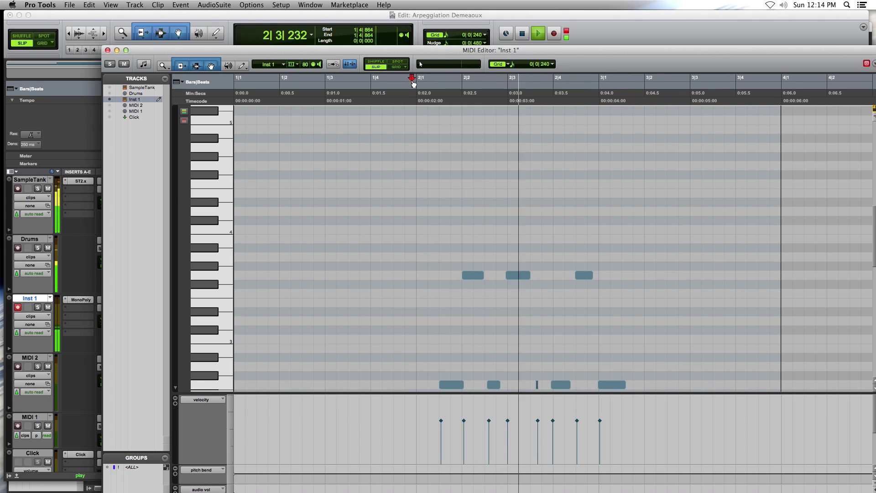
pyautogui.press('space')
pyautogui.moveTo(517, 371); pyautogui.dragTo(541, 350)
pyautogui.press('Delete')
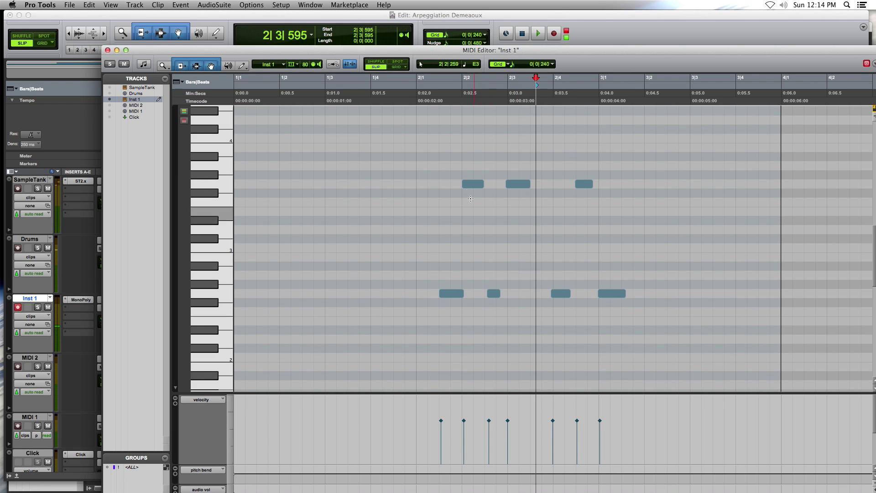
# - Delete the final G2 note and duplicate the remaining six-note pattern by copying and pasting it at about 3|1|038
pyautogui.moveTo(416, 167); pyautogui.dragTo(609, 310)
pyautogui.click(612, 251)
pyautogui.click(616, 295)
pyautogui.press('Delete')
pyautogui.moveTo(408, 157); pyautogui.dragTo(584, 299)
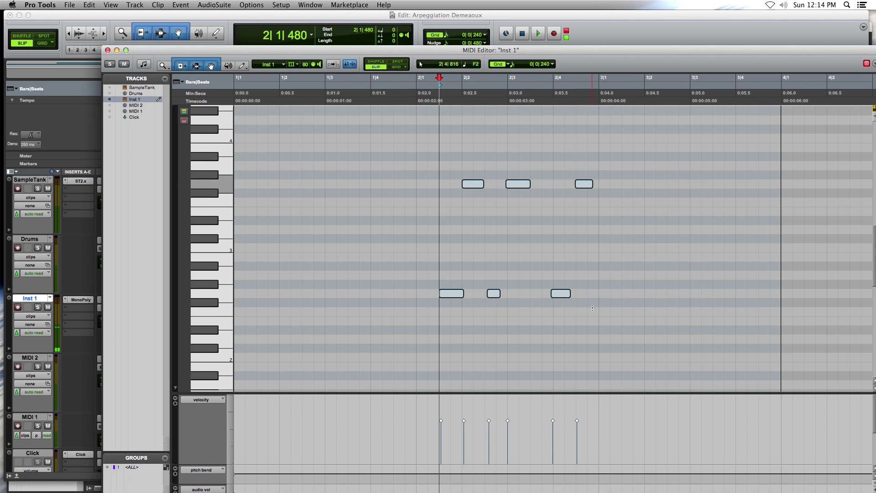
pyautogui.click(600, 82)
pyautogui.press('super+v')
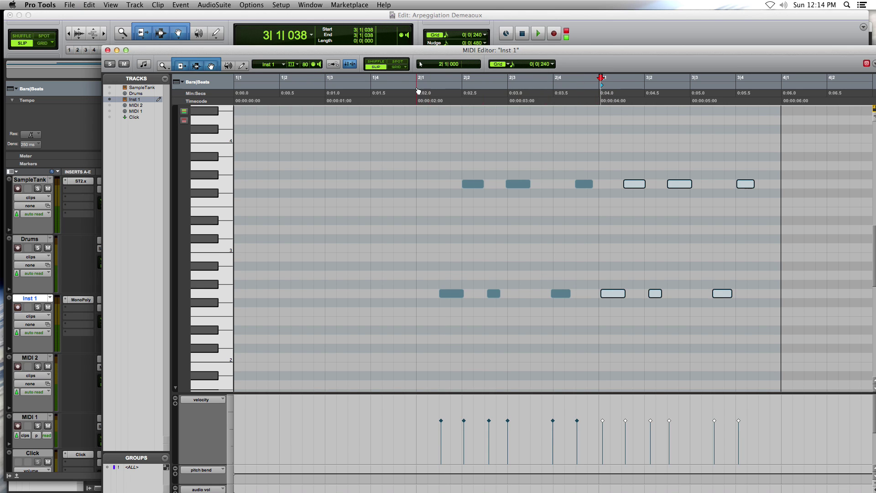
# - Play back the doubled note pattern with the drums from about 1|4|922
pyautogui.click(414, 79)
pyautogui.press('space')
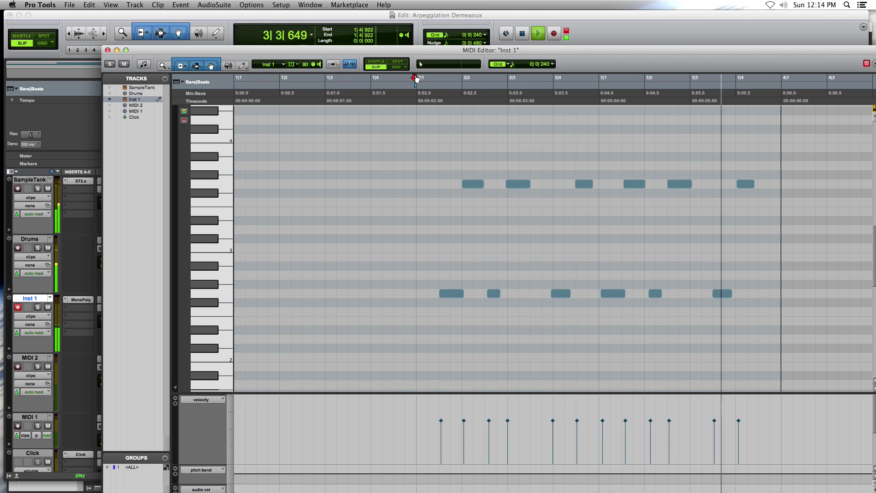
pyautogui.press('space')
# - Copy all twelve notes on Inst 1 and paste them at about 3|4|730
pyautogui.moveTo(410, 139); pyautogui.dragTo(774, 329)
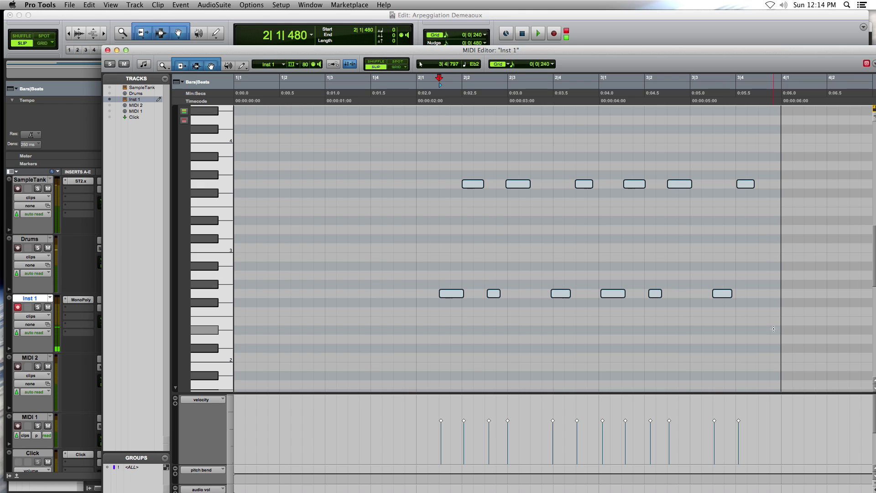
pyautogui.click(783, 77)
pyautogui.moveTo(771, 78); pyautogui.dragTo(770, 79)
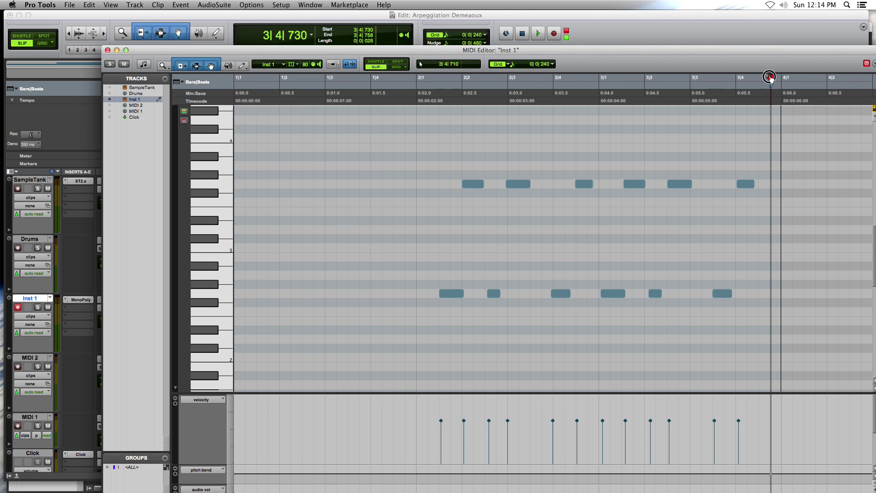
pyautogui.press('super+v')
# - Play back the extended Inst 1 sequence with the drums from about 1|4|874
pyautogui.click(413, 81)
pyautogui.press('space')
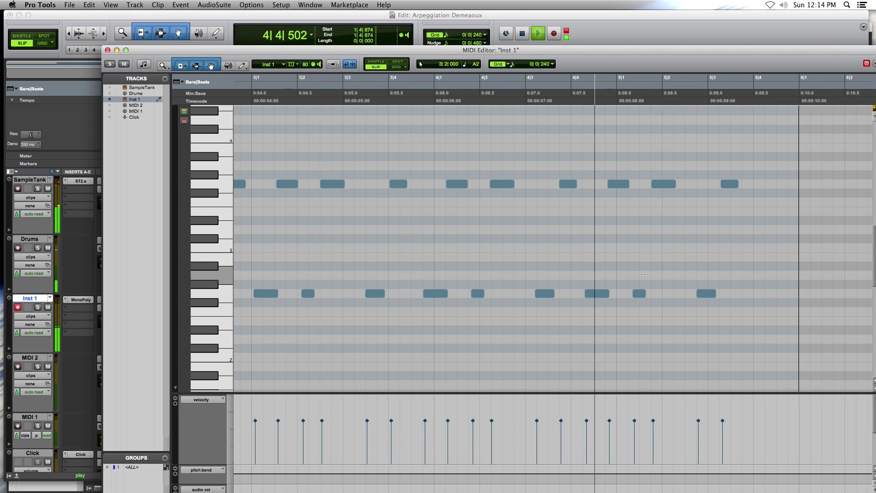
pyautogui.press('space')
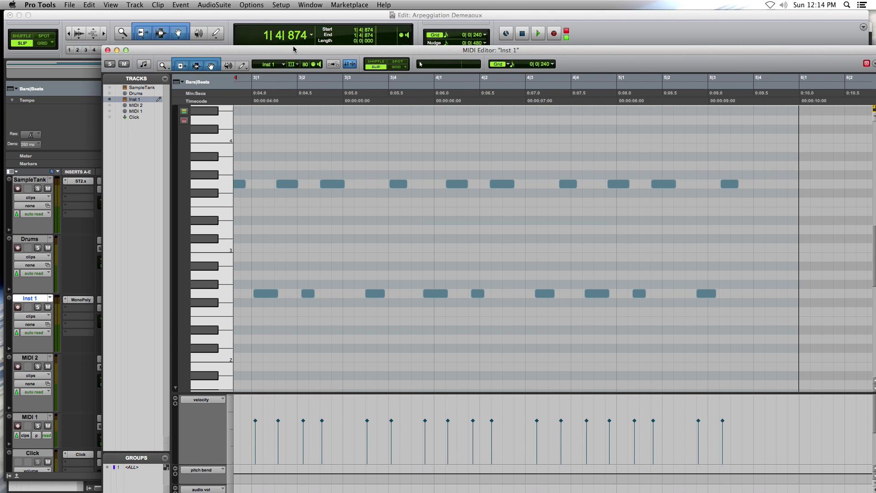
# - Move the MIDI Editor aside, close it, and select the Inst 1-02 clip in the Edit window
pyautogui.moveTo(293, 54); pyautogui.dragTo(355, 14)
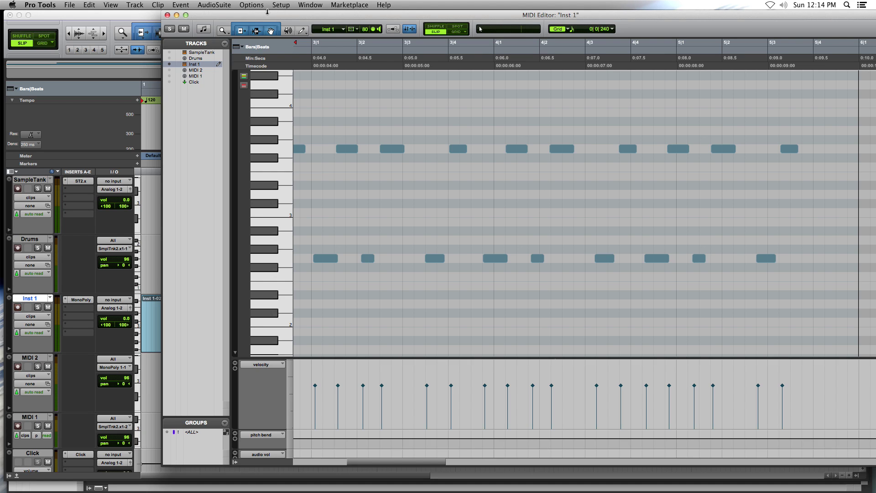
pyautogui.click(168, 15)
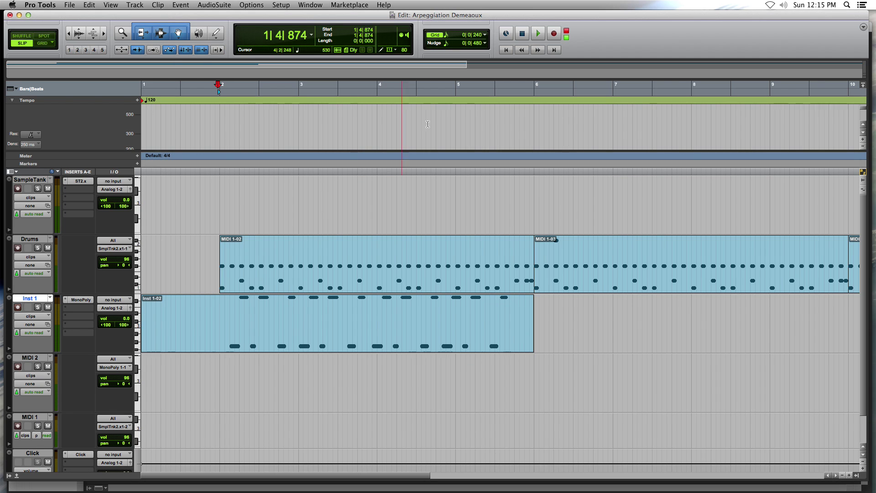
pyautogui.click(414, 342)
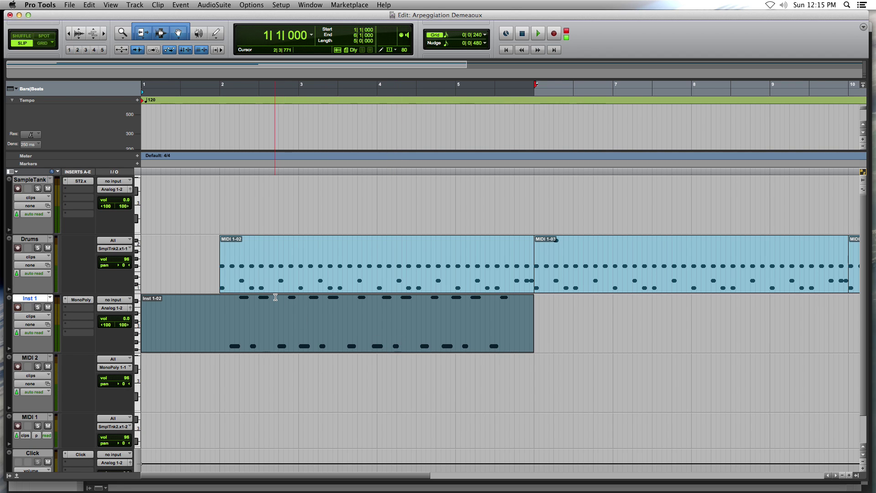
# - Undo the drawn-note edits on Inst 1 back to the originally recorded Inst 1-01 clip
pyautogui.press('super+z')
pyautogui.press('super+z')
pyautogui.press('super+shift+z')
pyautogui.press('super+shift+z')
pyautogui.press('super+shift+z')
pyautogui.press('super+shift+z')
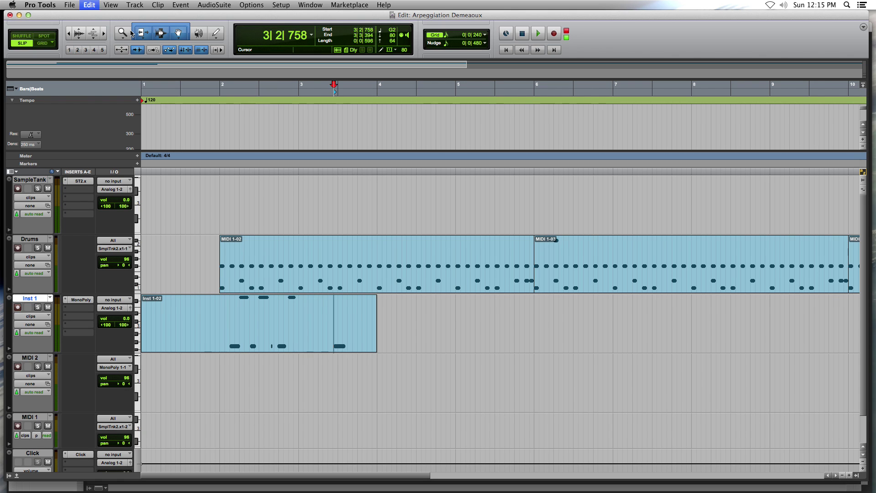
pyautogui.press('super+shift+z')
pyautogui.press('super+z')
pyautogui.press('super+z')
pyautogui.press('super+z')
pyautogui.press('super+z')
pyautogui.press('super+z')
pyautogui.press('super+z')
pyautogui.press('super+z')
pyautogui.press('super+z')
pyautogui.press('super+z')
pyautogui.press('super+z')
pyautogui.press('super+z')
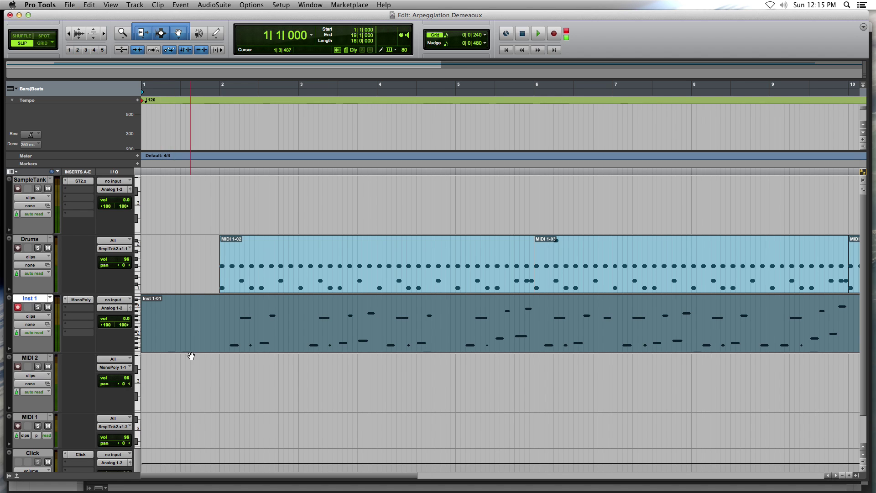
# - Place the edit cursor on the MIDI 1 track at about 1|4|932, open its MIDI Editor and reposition the window
pyautogui.scroll(-3, 254, 385)
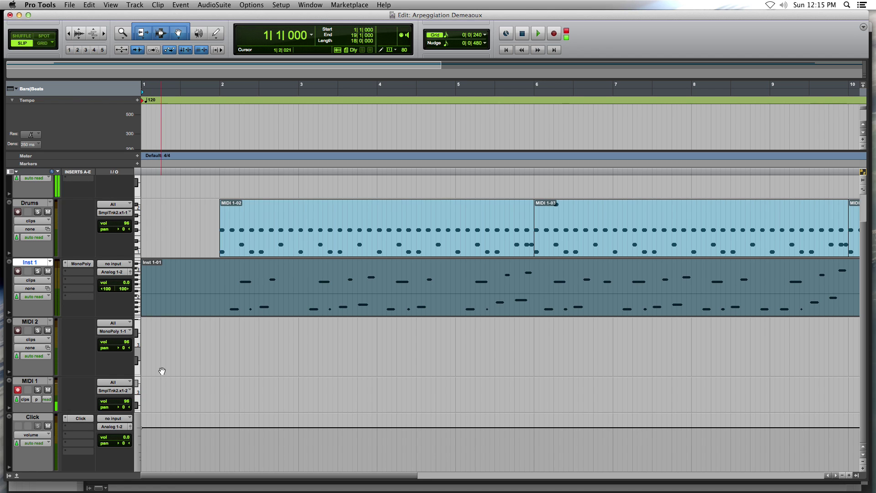
pyautogui.click(217, 382)
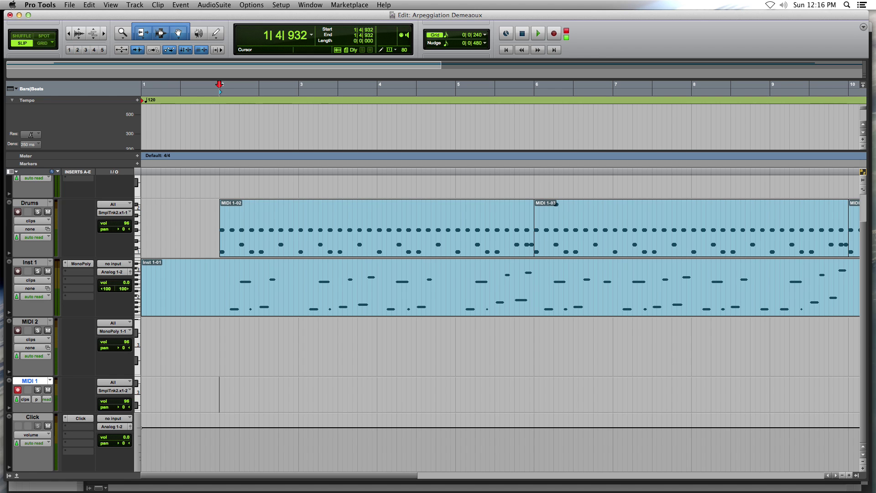
pyautogui.click(311, 4)
pyautogui.click(322, 78)
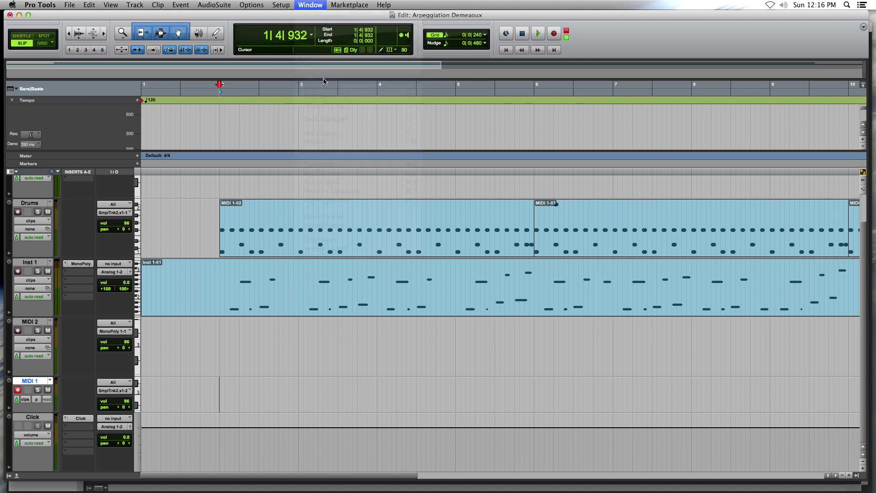
pyautogui.moveTo(240, 8); pyautogui.dragTo(309, 5)
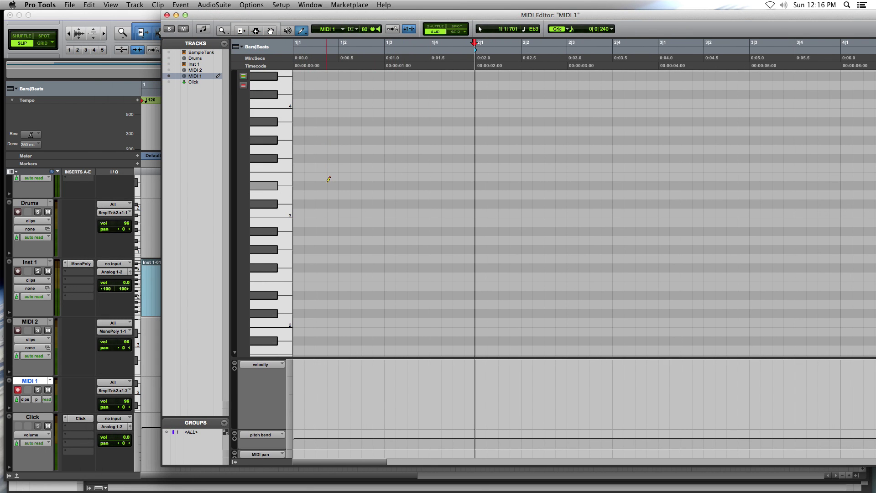
# - Draw a short F#2 note near 1|1|672 on MIDI 1, and undo it
pyautogui.click(323, 266)
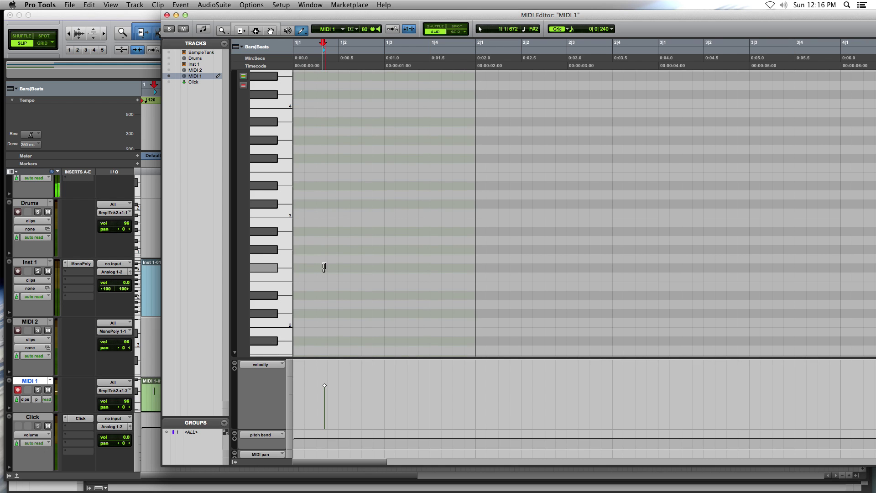
pyautogui.press('super+z')
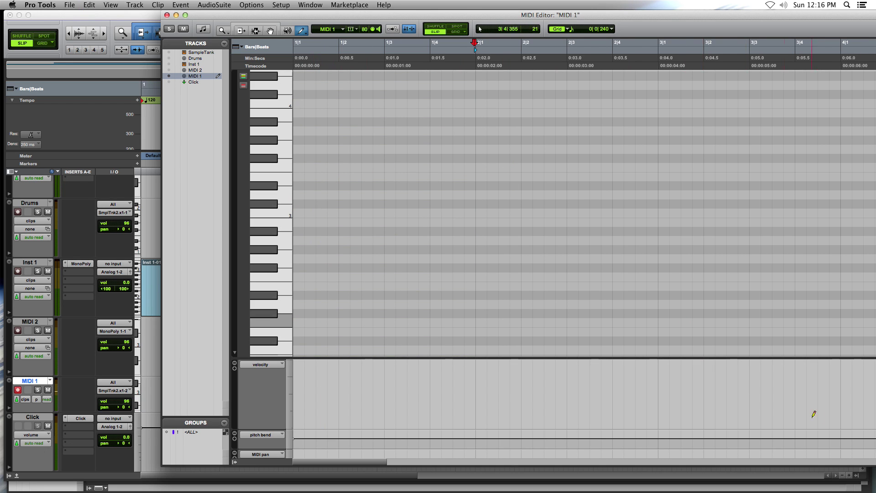
# - Draw a G3 note on MIDI 1 about two bars long, from 2|1|000 to about 4|1|077
pyautogui.moveTo(686, 15); pyautogui.dragTo(548, 15)
pyautogui.click(782, 461)
pyautogui.click(783, 462)
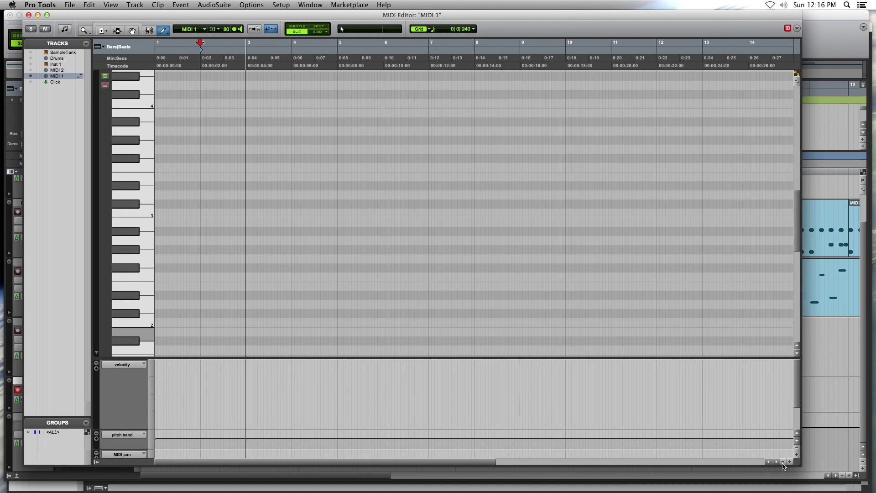
pyautogui.moveTo(274, 17); pyautogui.dragTo(301, 316)
pyautogui.hscroll(10, 385, 272)
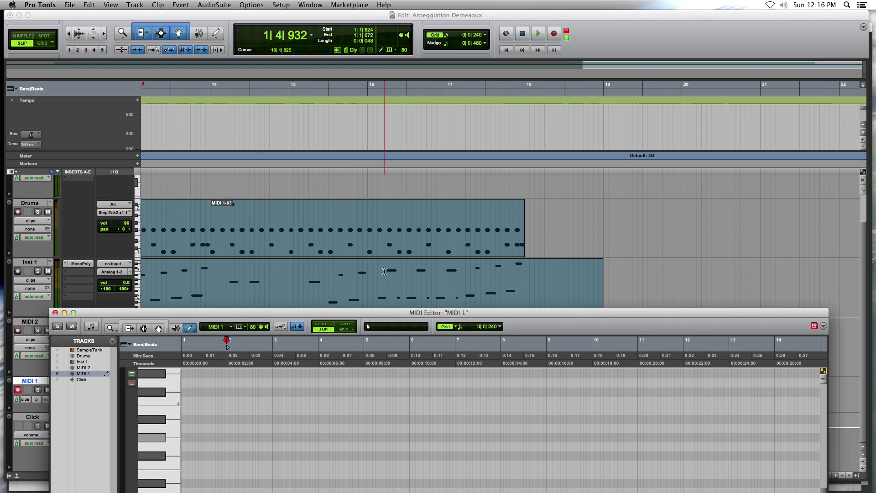
pyautogui.hscroll(-10, 384, 272)
pyautogui.moveTo(389, 314); pyautogui.dragTo(393, 64)
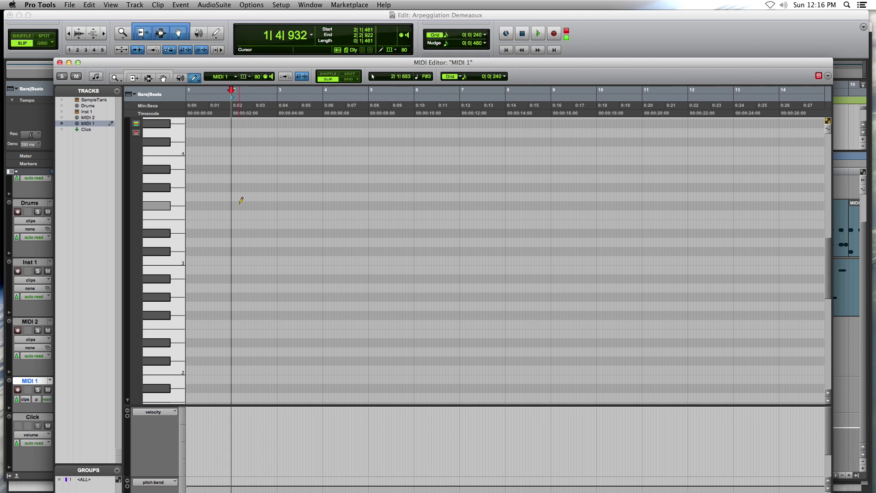
pyautogui.moveTo(231, 207)
pyautogui.mouseDown()
pyautogui.moveTo(338, 196)
pyautogui.moveTo(492, 210)
pyautogui.moveTo(813, 202)
pyautogui.moveTo(819, 186)
pyautogui.moveTo(755, 197)
pyautogui.moveTo(548, 196)
pyautogui.moveTo(806, 197)
pyautogui.moveTo(698, 195)
pyautogui.mouseUp()
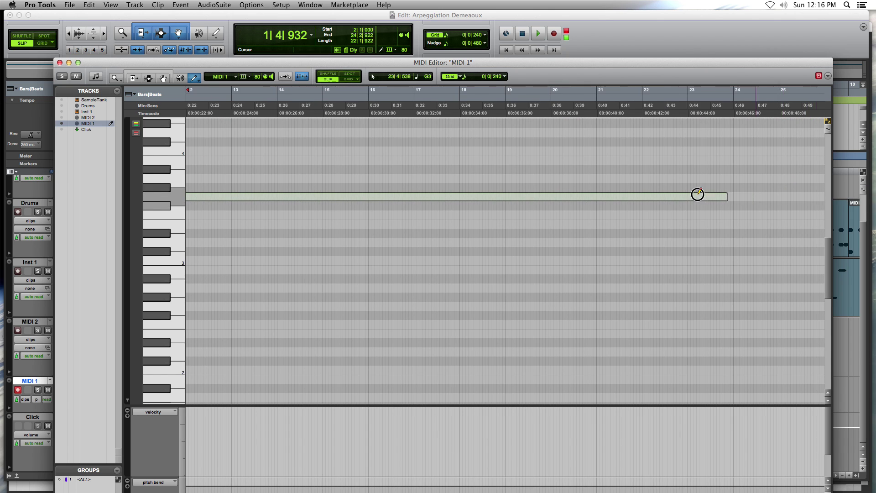
pyautogui.moveTo(643, 195)
pyautogui.mouseDown()
pyautogui.moveTo(500, 172)
pyautogui.moveTo(487, 189)
pyautogui.moveTo(461, 195)
pyautogui.mouseUp()
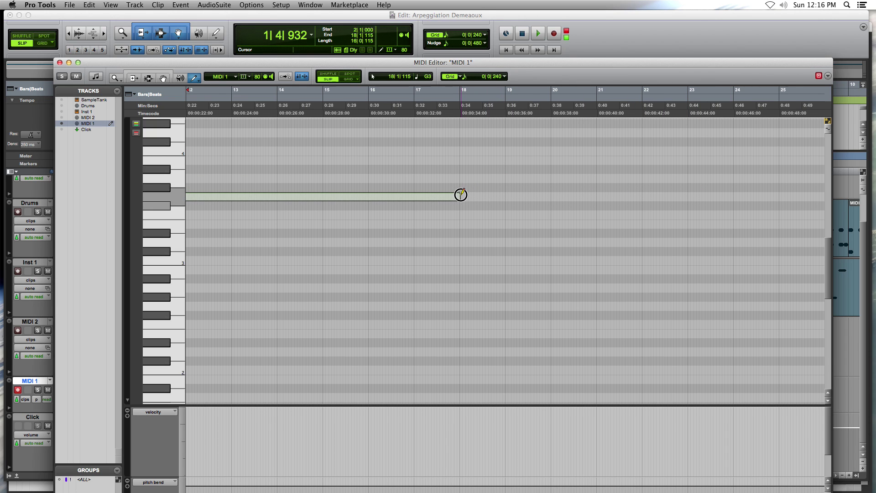
pyautogui.moveTo(383, 189)
pyautogui.mouseDown()
pyautogui.moveTo(74, 201)
pyautogui.moveTo(345, 199)
pyautogui.moveTo(324, 197)
pyautogui.mouseUp()
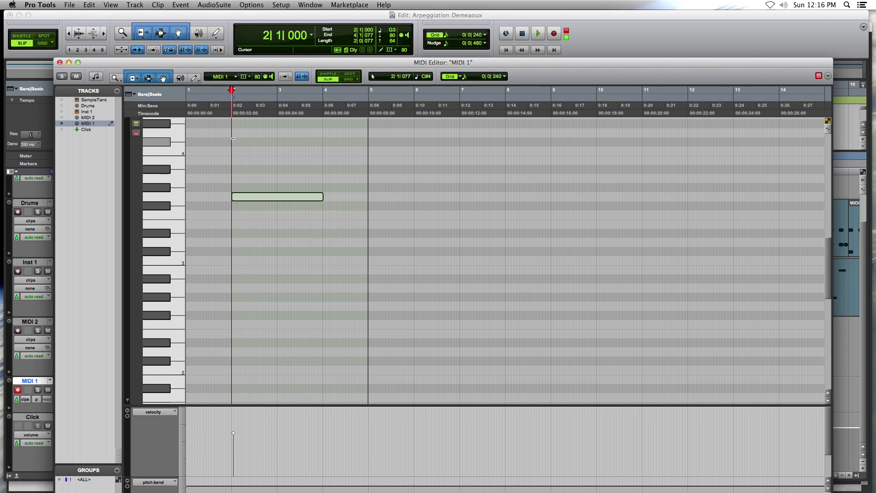
# - Copy the two-bar G3 note up to B3 and D4 at bar 2 to build a three-note chord
pyautogui.click(343, 197)
pyautogui.moveTo(345, 192); pyautogui.dragTo(252, 165)
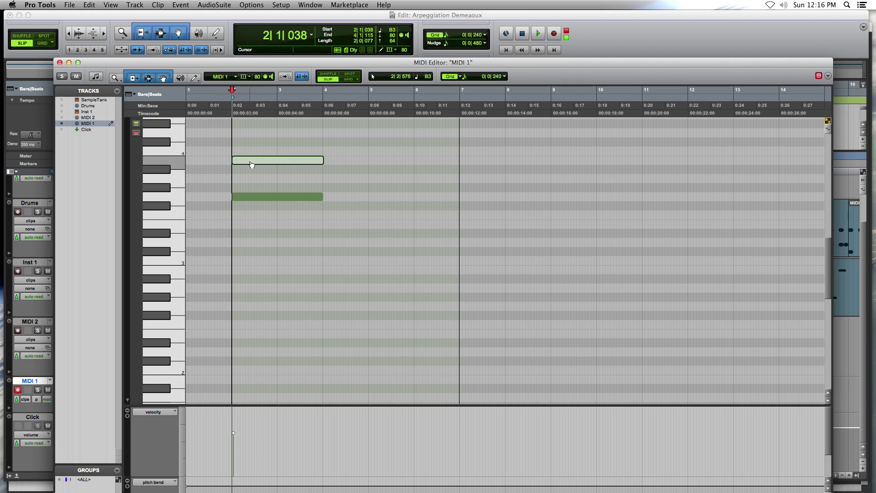
pyautogui.click(333, 160)
pyautogui.moveTo(346, 159); pyautogui.dragTo(248, 136)
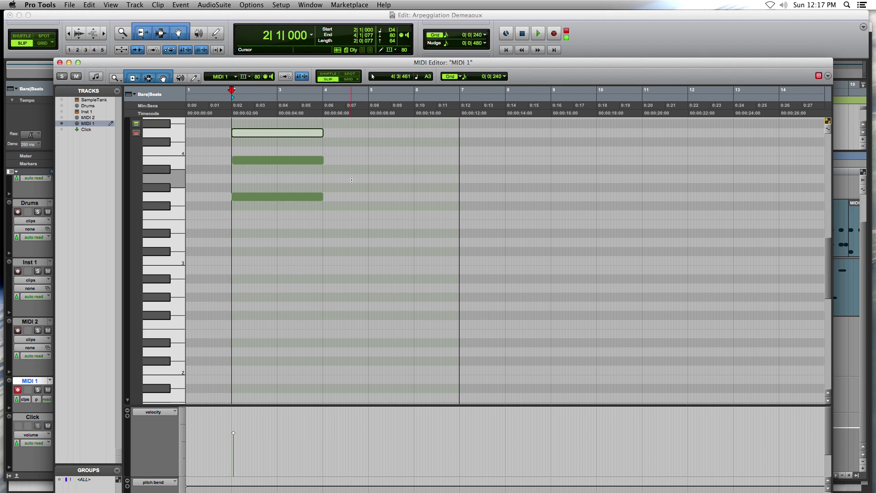
# - Shift the B3 note slightly earlier to bring its start closer to the other two chord notes at 2|1
pyautogui.moveTo(237, 232); pyautogui.dragTo(320, 201)
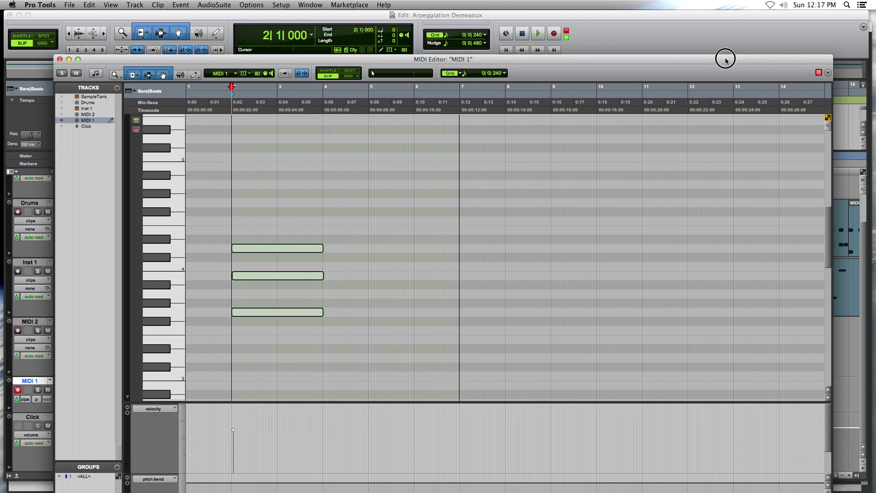
pyautogui.doubleClick(725, 62)
pyautogui.press('super+bracketright')
pyautogui.press('super+bracketright')
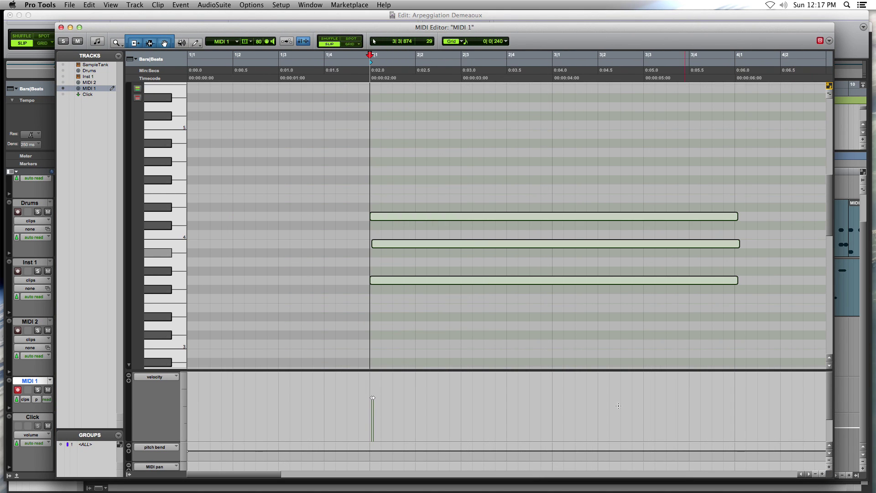
pyautogui.click(415, 235)
pyautogui.moveTo(415, 246); pyautogui.dragTo(411, 246)
# - Select all three chord notes and separate them on the grid with a pre-separate amount of 0 mSec
pyautogui.moveTo(372, 185); pyautogui.dragTo(596, 288)
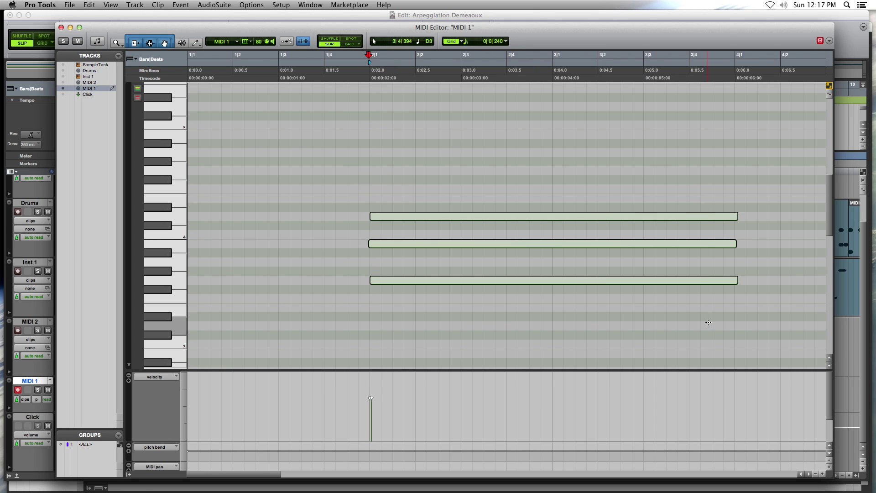
pyautogui.click(90, 5)
pyautogui.moveTo(138, 218)
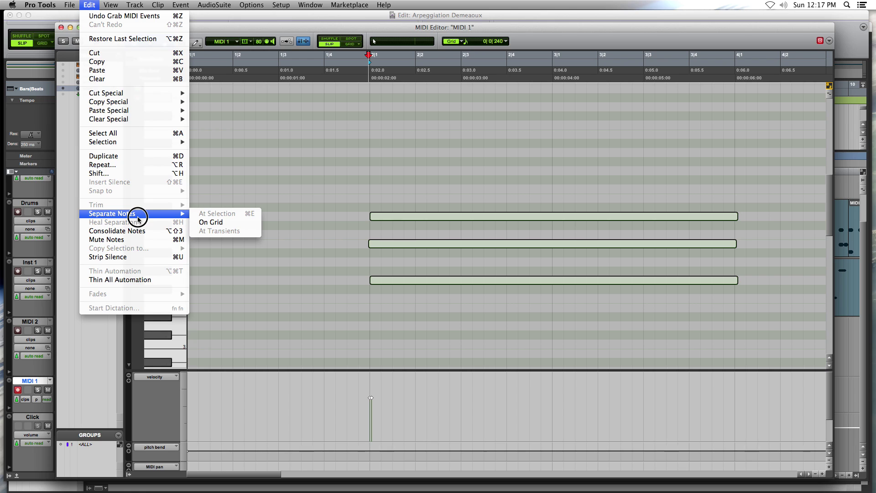
pyautogui.click(213, 228)
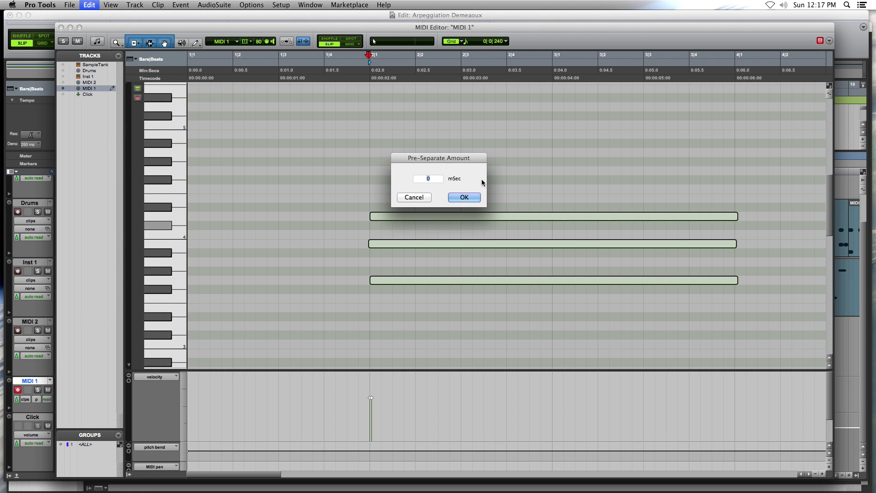
pyautogui.click(465, 198)
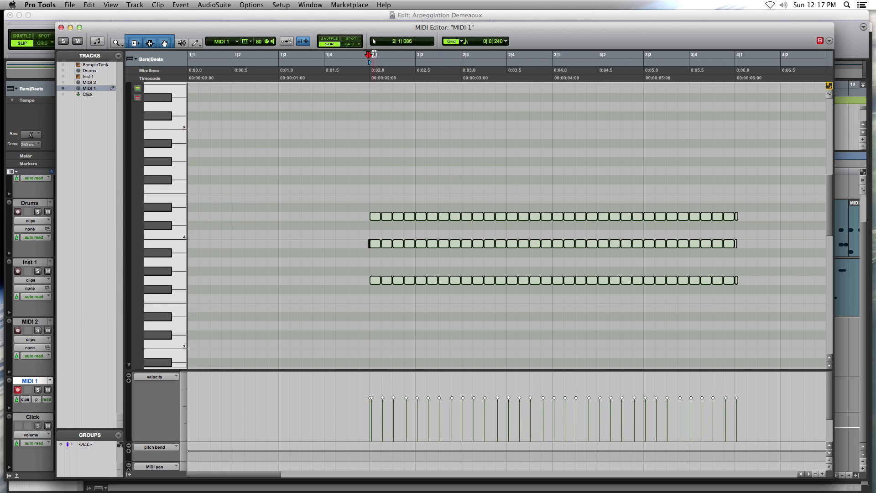
# - Audition the split chord and raise its notes on beat 3|4 by a semitone, clearing the leftover slivers at 4|1
pyautogui.click(361, 56)
pyautogui.press('space')
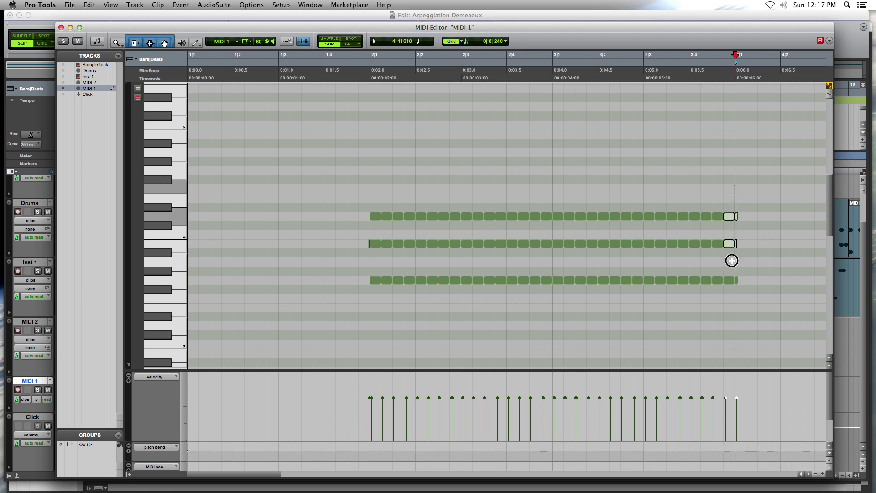
pyautogui.moveTo(735, 210); pyautogui.dragTo(694, 270)
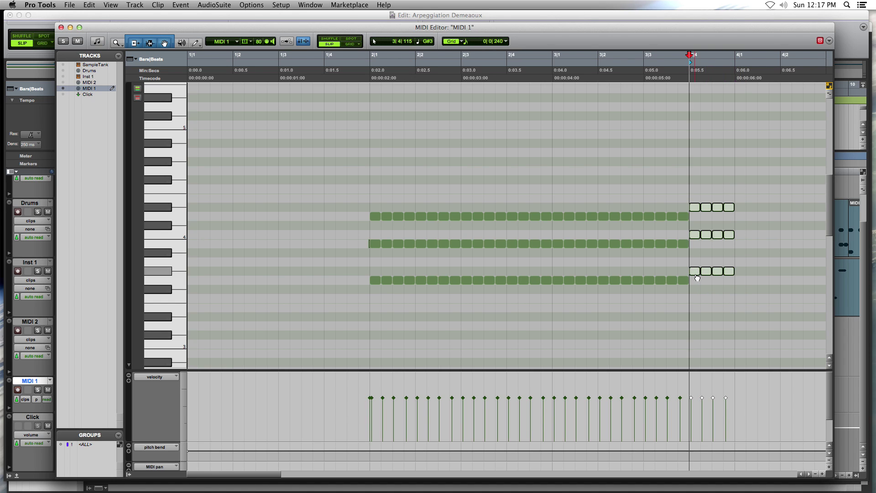
# - Delete the B3 and D4 notes at 2|1, including the short B3 sliver, keeping only the G3 note there
pyautogui.click(370, 56)
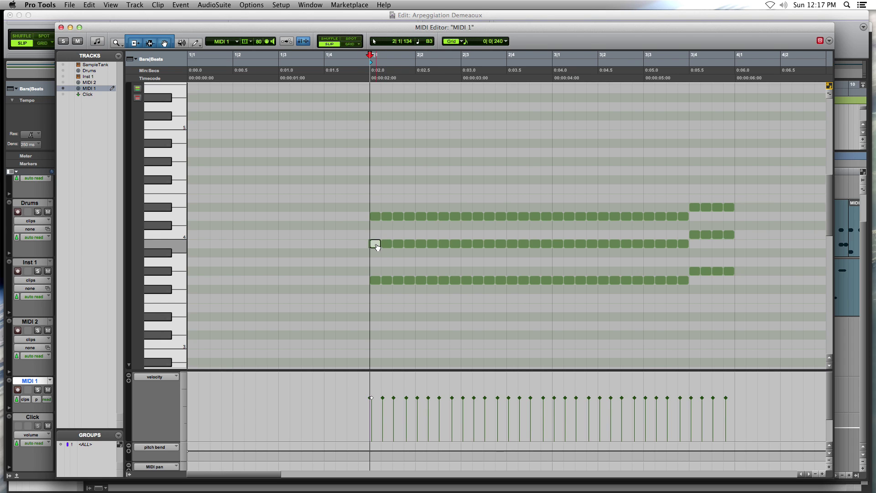
pyautogui.moveTo(377, 248); pyautogui.dragTo(374, 217)
pyautogui.doubleClick(372, 217)
pyautogui.click(358, 235)
pyautogui.doubleClick(370, 243)
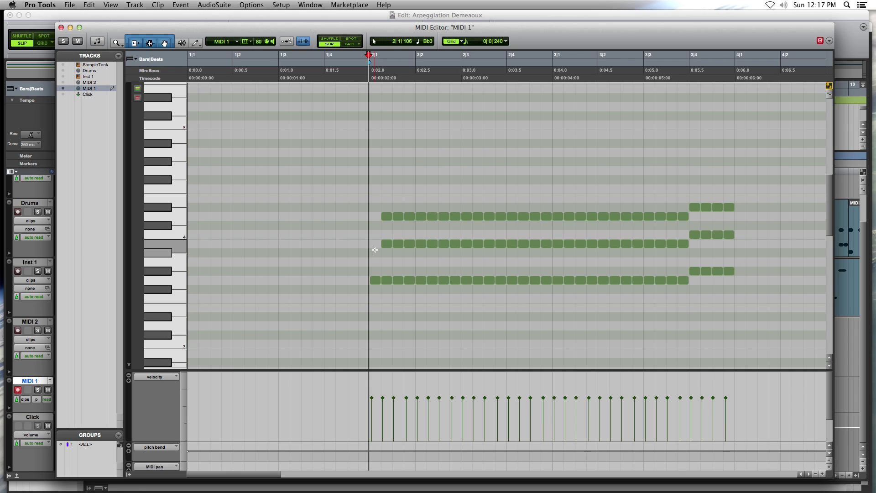
# - Delete scattered G3, B3 and D4 notes between 2|1 and 2|4 to start a staggered arpeggio pattern
pyautogui.doubleClick(385, 219)
pyautogui.doubleClick(386, 281)
pyautogui.doubleClick(397, 246)
pyautogui.click(467, 245)
pyautogui.doubleClick(488, 216)
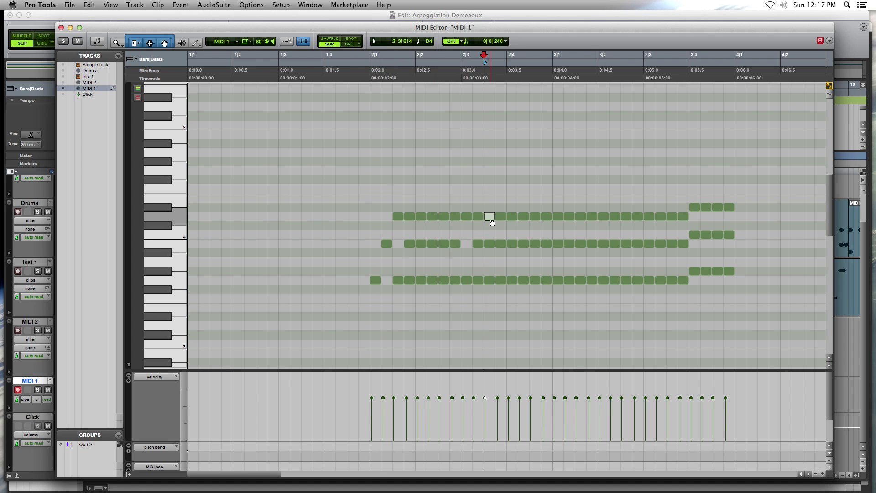
pyautogui.doubleClick(419, 216)
pyautogui.doubleClick(443, 281)
pyautogui.click(497, 281)
pyautogui.click(500, 280)
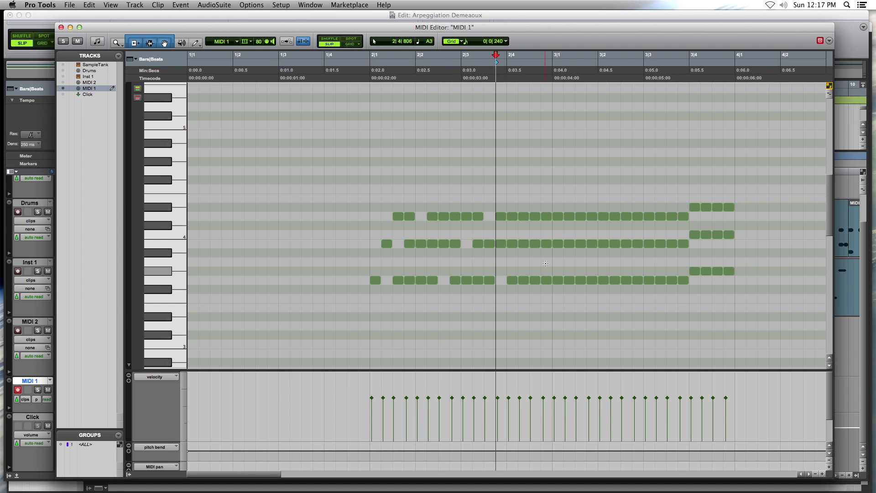
# - Delete scattered notes from the G3, B3 and D4 rows between 2|4 and 3|2
pyautogui.click(557, 244)
pyautogui.click(556, 244)
pyautogui.click(580, 215)
pyautogui.click(580, 216)
pyautogui.click(511, 216)
pyautogui.click(510, 216)
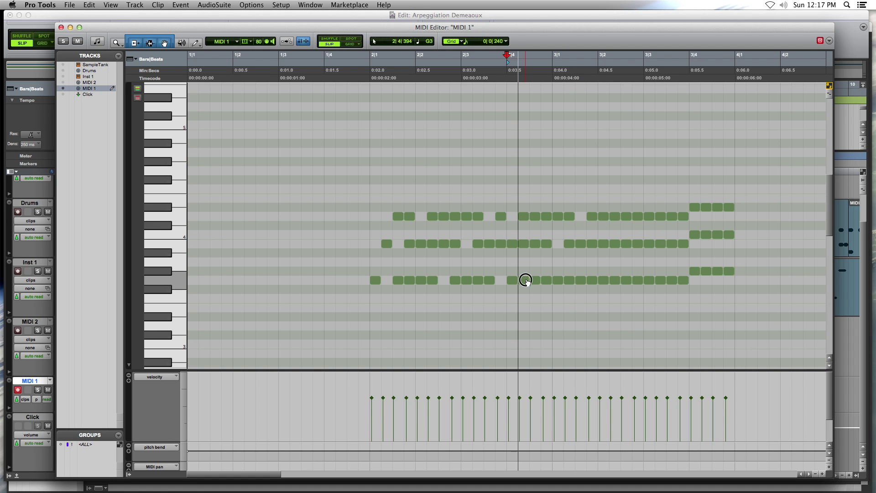
pyautogui.doubleClick(592, 281)
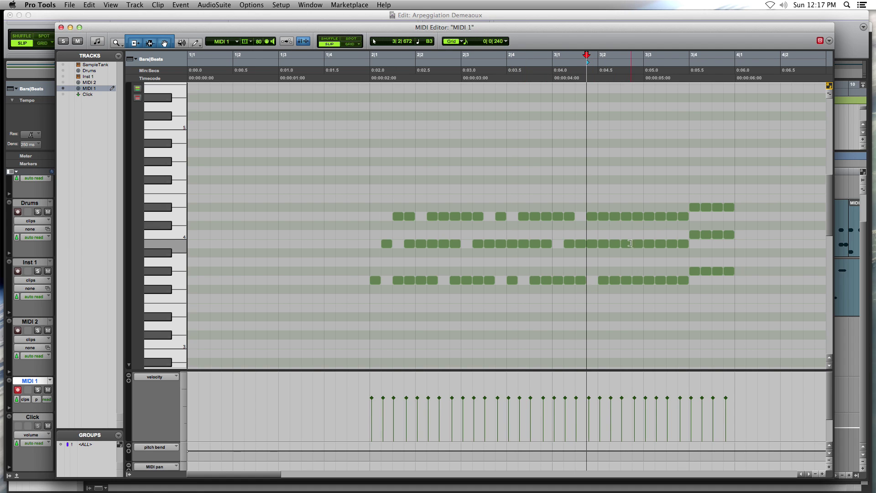
# - Thin out the last part of the phrase by deleting scattered notes in all three rows between 3|2 and 4|1
pyautogui.doubleClick(637, 244)
pyautogui.doubleClick(671, 216)
pyautogui.doubleClick(706, 207)
pyautogui.doubleClick(728, 234)
pyautogui.doubleClick(717, 271)
pyautogui.doubleClick(672, 243)
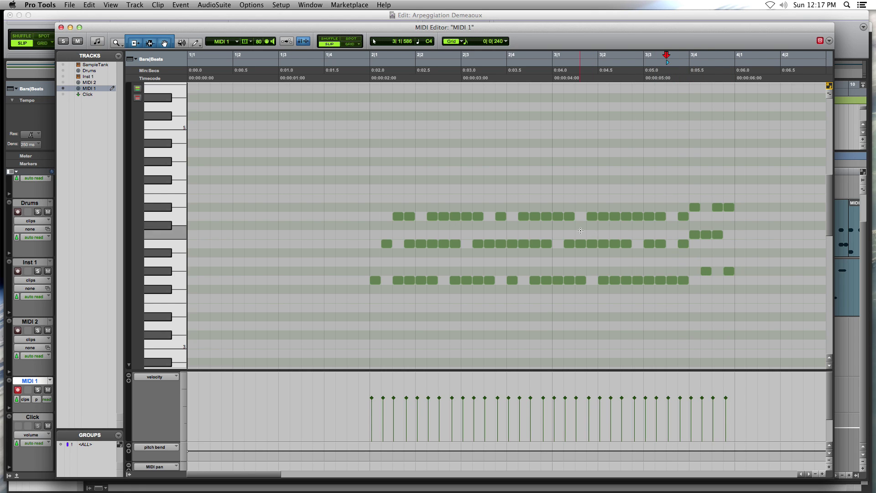
# - Delete further D4, B3 and G3 notes between 2|2 and 3|1 to open more gaps in the pattern
pyautogui.click(546, 216)
pyautogui.click(546, 216)
pyautogui.doubleClick(511, 244)
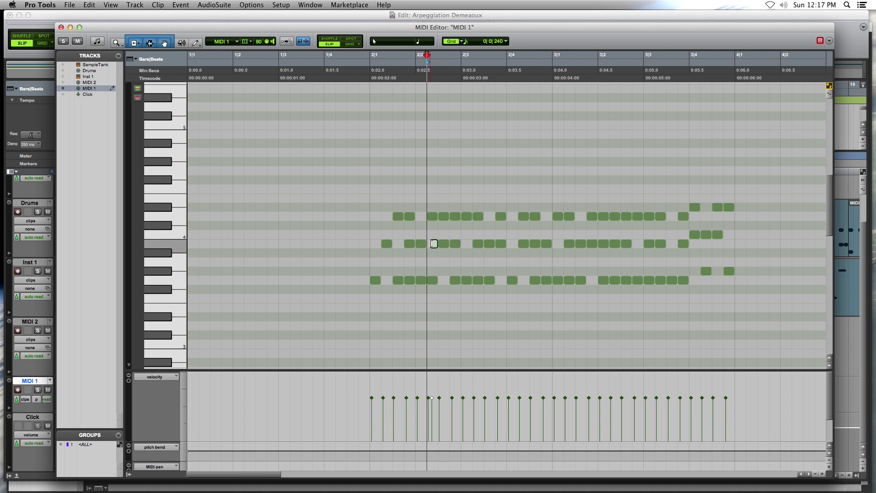
pyautogui.doubleClick(432, 243)
pyautogui.doubleClick(443, 216)
pyautogui.doubleClick(477, 280)
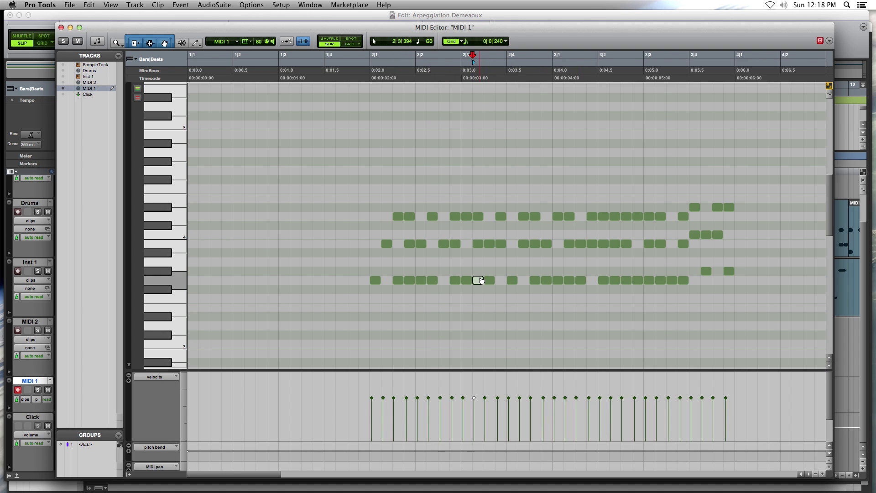
# - Delete the G3 and B3 notes within beat 3|1 and the extra D4 and G3 notes within beat 3|2
pyautogui.doubleClick(558, 280)
pyautogui.doubleClick(592, 243)
pyautogui.doubleClick(614, 218)
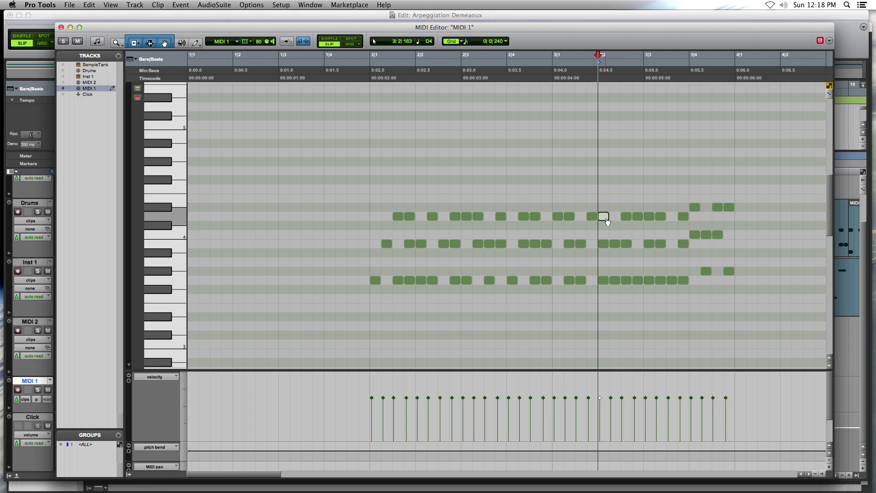
pyautogui.doubleClick(603, 218)
pyautogui.click(619, 279)
pyautogui.press('Delete')
# - Thin the notes around 3|3 by deleting extra G3, B3 and D4 notes between about 3|2|720 and 3|4
pyautogui.click(660, 280)
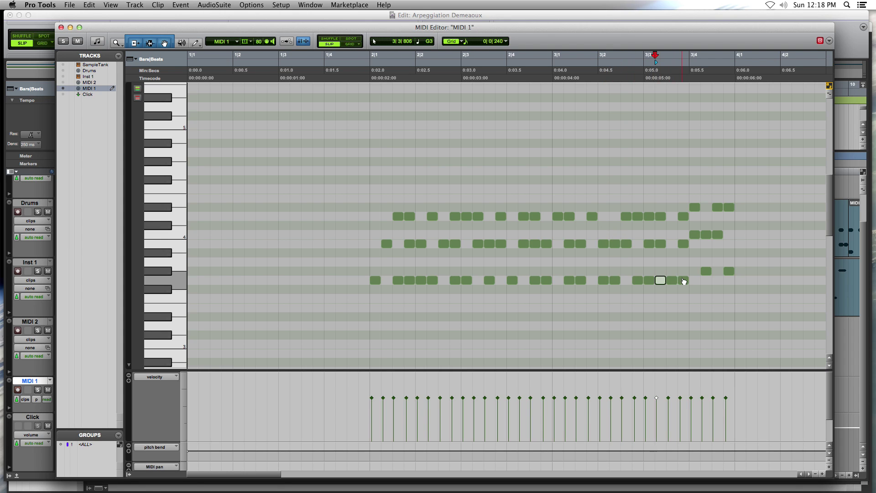
pyautogui.doubleClick(659, 245)
pyautogui.moveTo(649, 216); pyautogui.dragTo(652, 216)
pyautogui.doubleClick(637, 216)
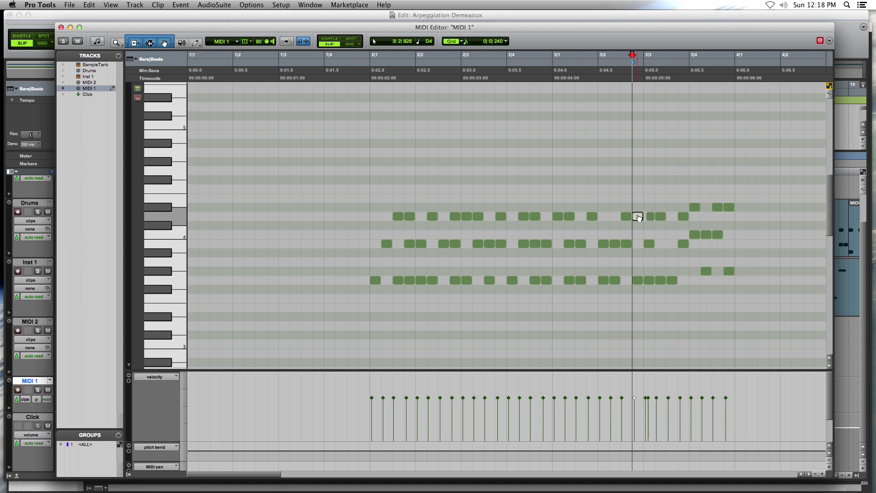
pyautogui.click(641, 277)
pyautogui.click(651, 278)
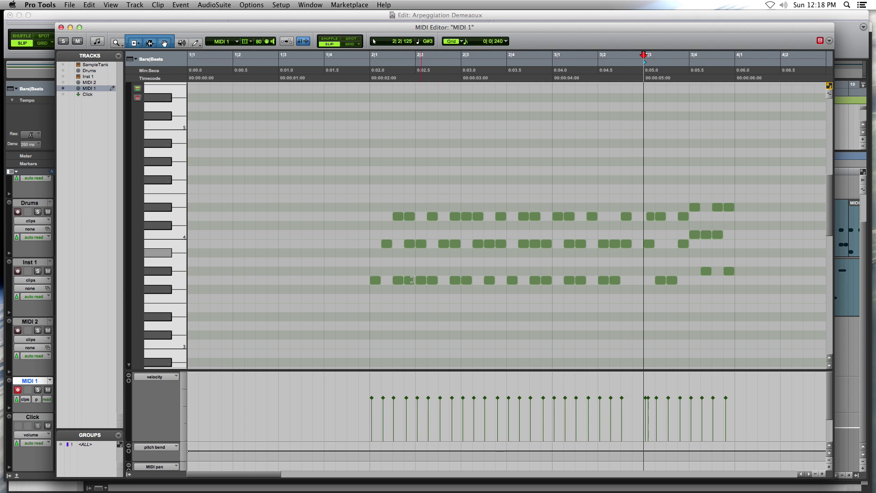
# - Delete the G3, B3 and D4 notes just before 2|2 and the second G3 note of beat 2|2
pyautogui.doubleClick(411, 279)
pyautogui.click(424, 280)
pyautogui.doubleClick(429, 280)
pyautogui.moveTo(406, 243); pyautogui.dragTo(410, 216)
pyautogui.press('Delete')
pyautogui.press('Delete')
# - Delete the surplus B3 notes between 2|2 and 3|1, spacing out the middle row
pyautogui.moveTo(498, 243); pyautogui.dragTo(501, 243)
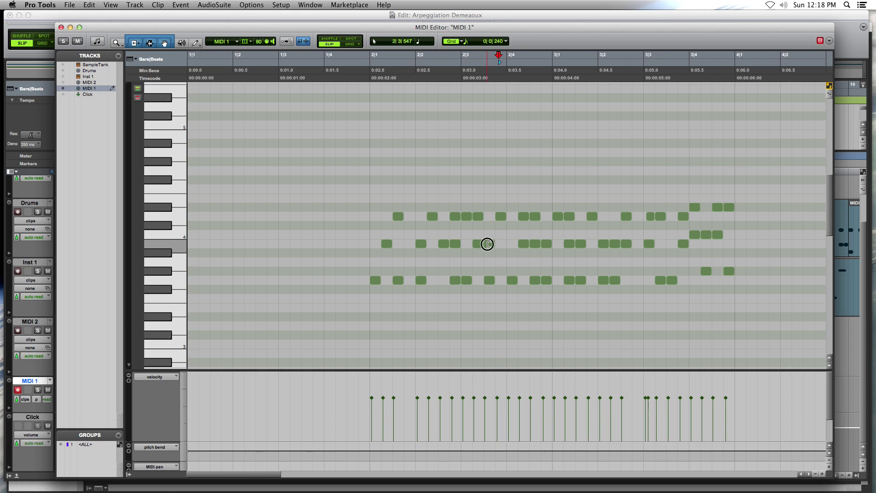
pyautogui.press('Delete')
pyautogui.click(453, 244)
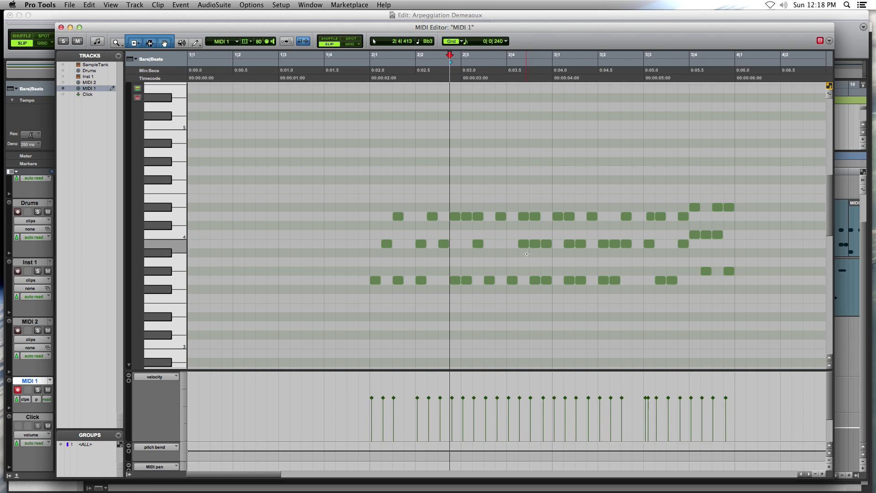
pyautogui.press('Delete')
pyautogui.click(535, 243)
pyautogui.press('Delete')
# - Delete one B3 note and one G3 note from the adjacent pairs within beat 3|2
pyautogui.click(614, 244)
pyautogui.press('Delete')
pyautogui.click(606, 280)
pyautogui.press('Delete')
# - Play back the thinned pattern from about 1|4|413 and raise the notes from 2|3 up to 3|1 by a semitone
pyautogui.click(346, 65)
pyautogui.press('space')
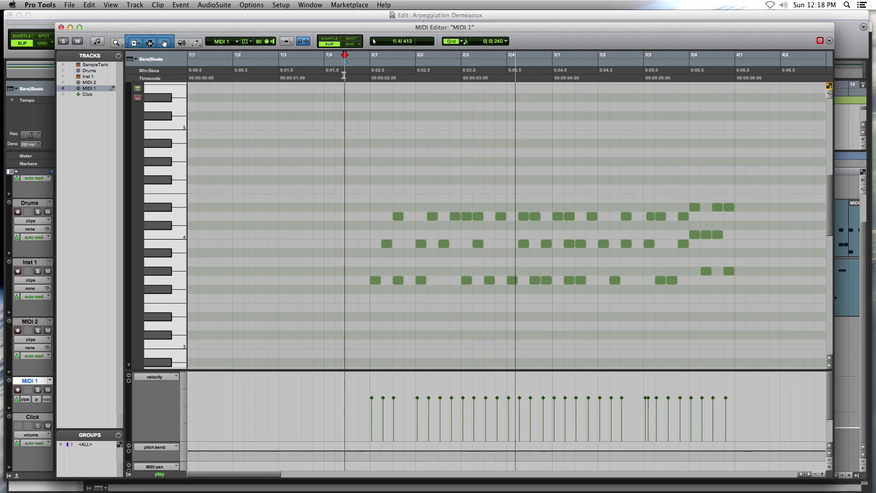
pyautogui.moveTo(463, 297); pyautogui.dragTo(548, 202)
pyautogui.moveTo(463, 282); pyautogui.dragTo(470, 274)
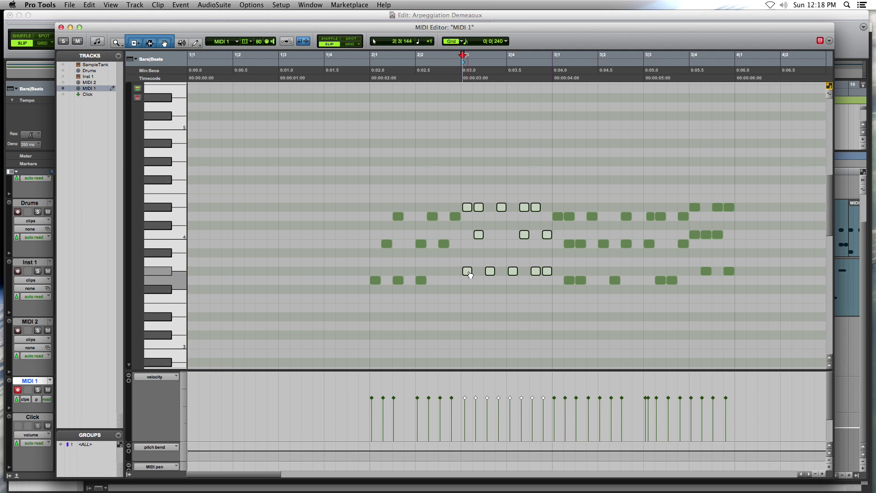
# - Delete the second D#4 note of beat 2|3 and, in beat 3|1, the second D4, first B3 and second G3 notes
pyautogui.click(484, 212)
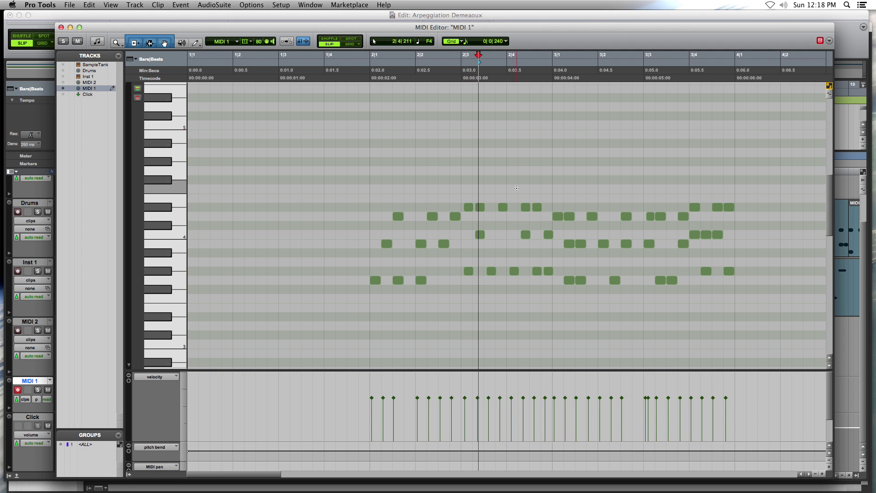
pyautogui.moveTo(482, 213); pyautogui.dragTo(570, 221)
pyautogui.doubleClick(569, 216)
pyautogui.doubleClick(581, 280)
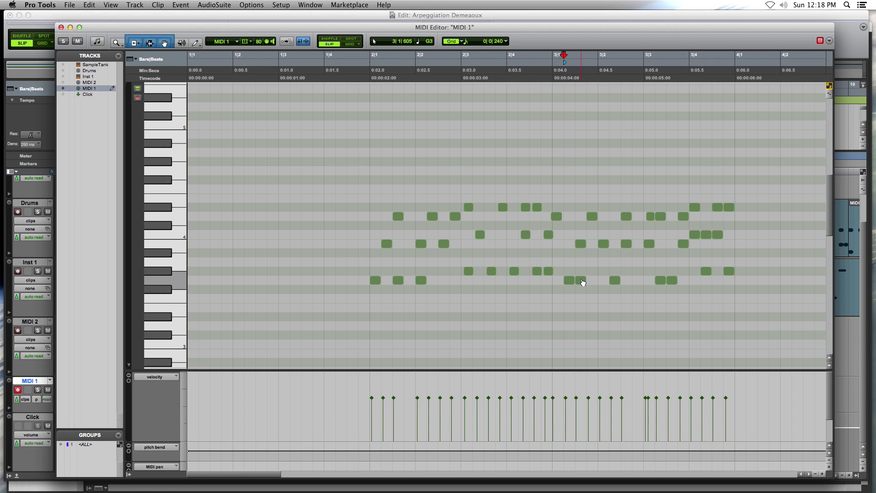
# - Delete the first and third C4 notes and the last D#4 note of beat 3|4
pyautogui.click(719, 237)
pyautogui.doubleClick(715, 236)
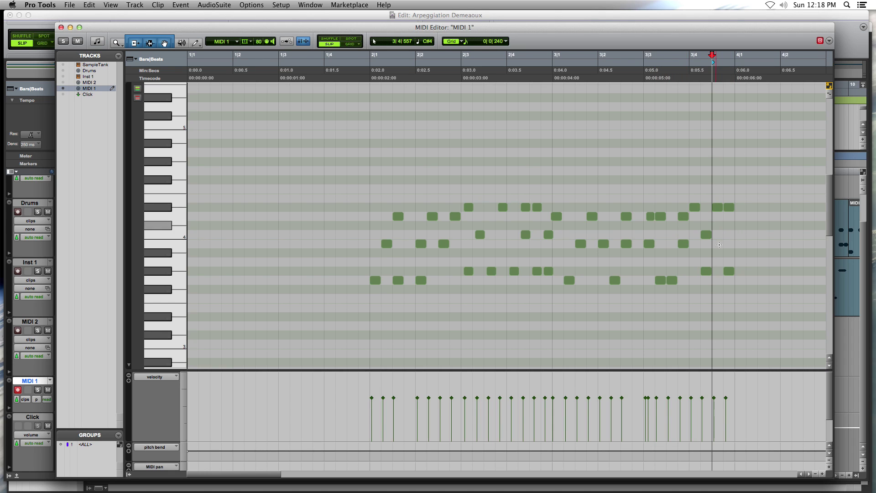
pyautogui.doubleClick(728, 207)
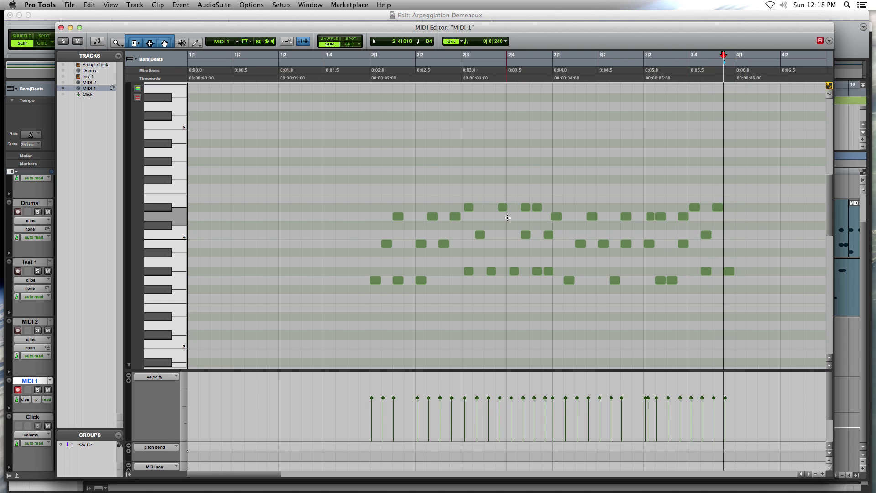
# - Delete the last two G#3 notes of beat 2|4 and the second D4 note of beat 3|3
pyautogui.click(536, 270)
pyautogui.press('Delete')
pyautogui.click(547, 273)
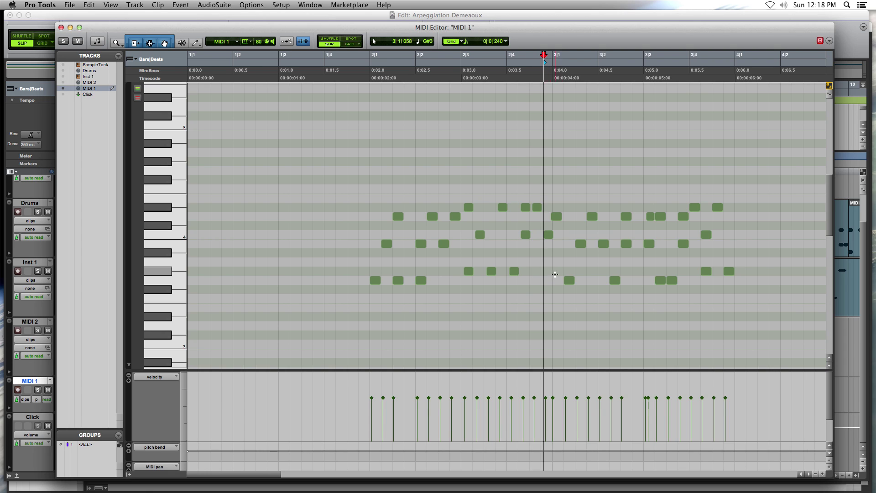
pyautogui.click(660, 216)
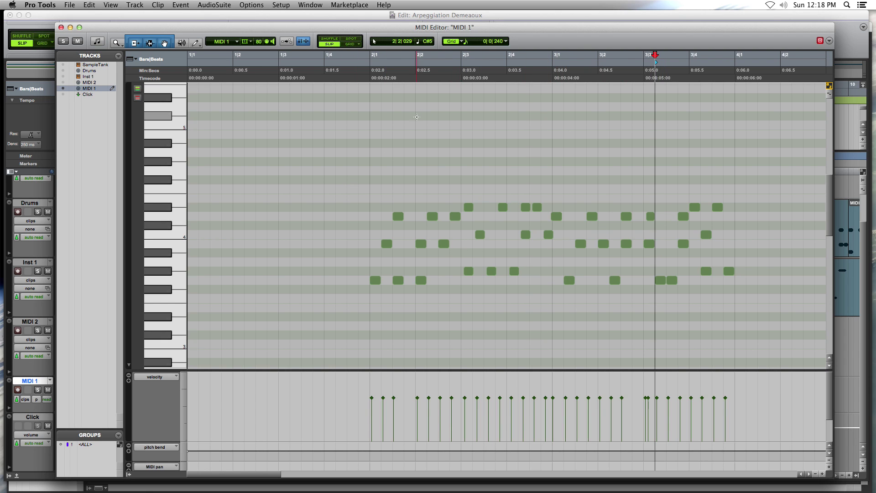
# - Delete the G#3 note on 2|3, the first C4 note of beat 2|4 and the D4 note in beat 3|2
pyautogui.click(468, 272)
pyautogui.press('Delete')
pyautogui.click(525, 234)
pyautogui.press('Delete')
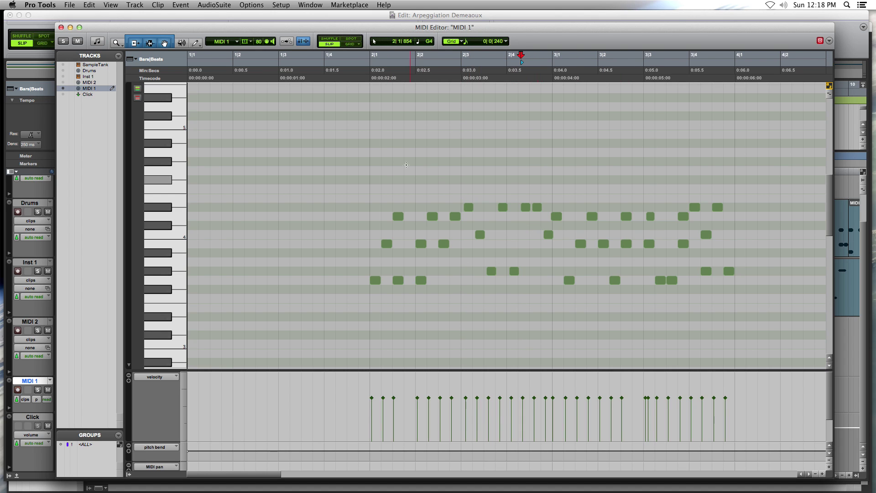
pyautogui.click(626, 217)
pyautogui.press('Delete')
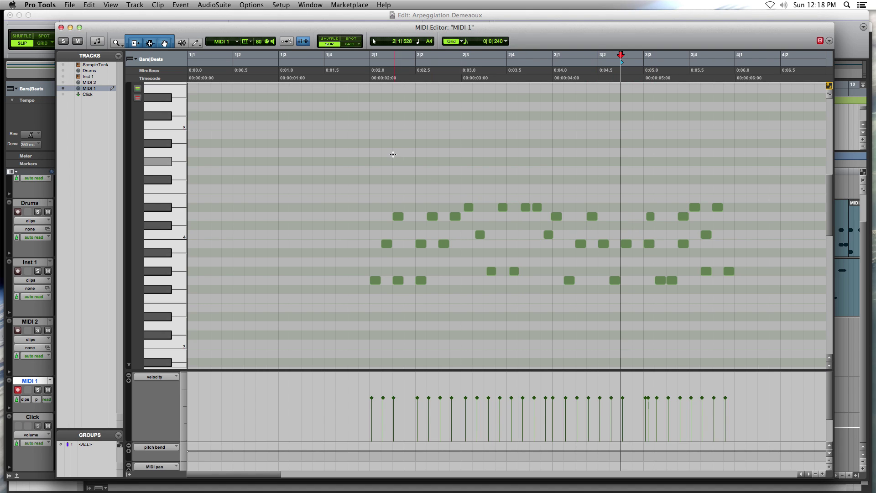
# - Play back the thinned pattern from about the middle of beat 1|4
pyautogui.click(347, 70)
pyautogui.press('space')
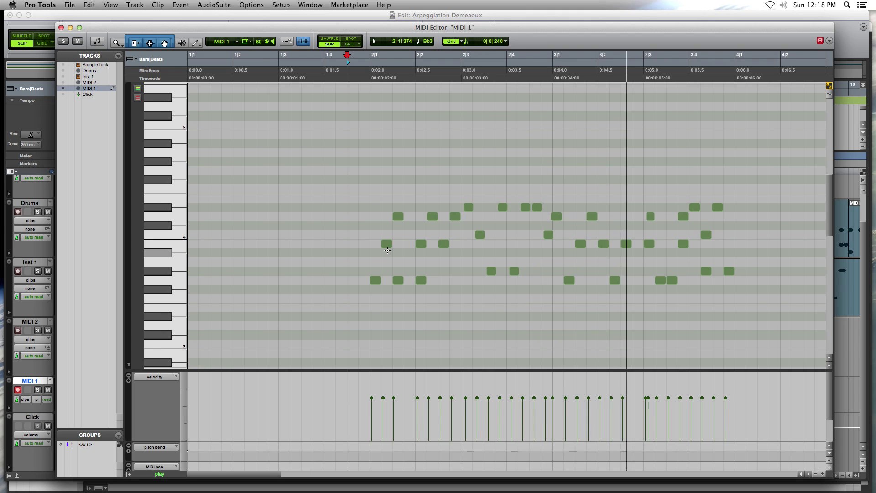
pyautogui.press('space')
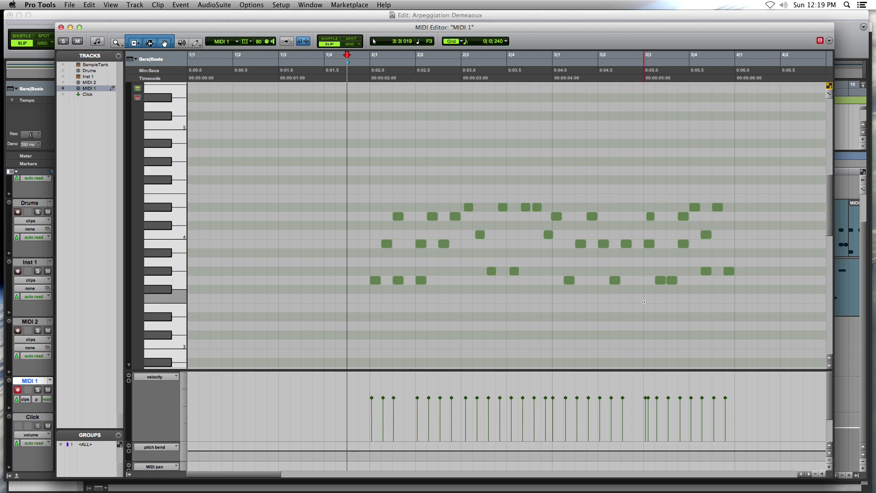
# - Raise all notes from 3|3 onward by a semitone, and delete the C4 note on 3|3 and the second G3 note of beat 2|1
pyautogui.moveTo(644, 301); pyautogui.dragTo(724, 207)
pyautogui.moveTo(653, 217); pyautogui.dragTo(651, 207)
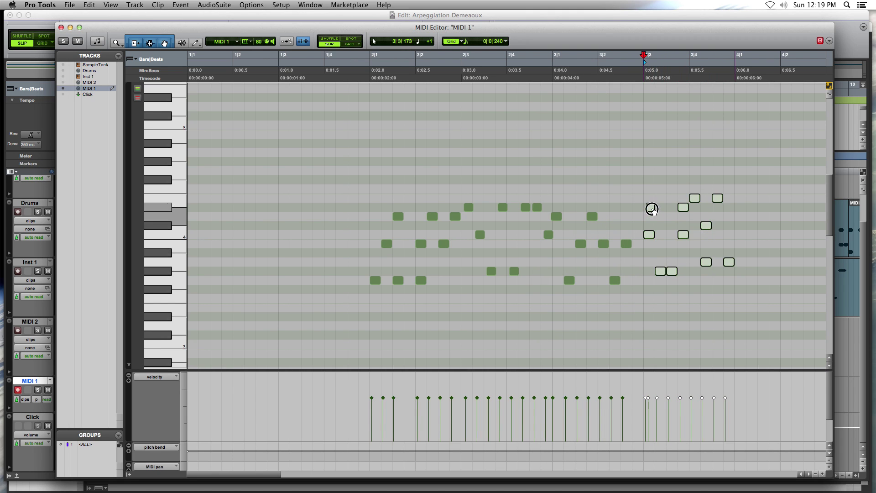
pyautogui.click(648, 234)
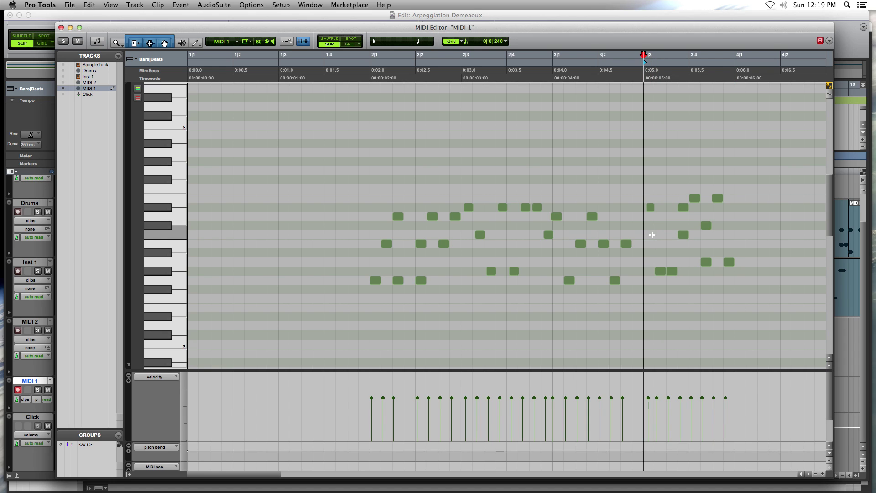
pyautogui.click(399, 280)
# - Play back the pattern with the raised ending from just before 2|1
pyautogui.click(362, 68)
pyautogui.press('space')
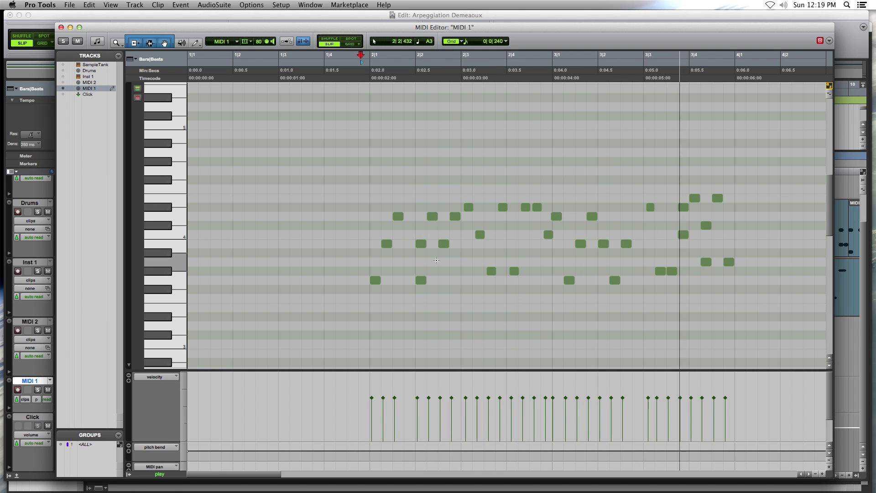
pyautogui.press('space')
# - Delete the remaining C4 note in beat 3|3 and the C#4 note in beat 3|4, and audition the pattern from just before 2|1
pyautogui.doubleClick(687, 233)
pyautogui.doubleClick(713, 225)
pyautogui.click(360, 58)
pyautogui.press('space')
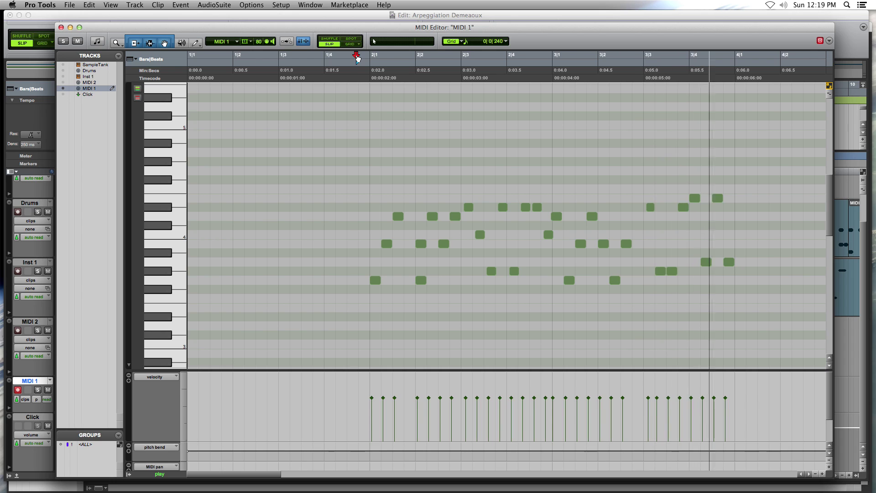
pyautogui.press('space')
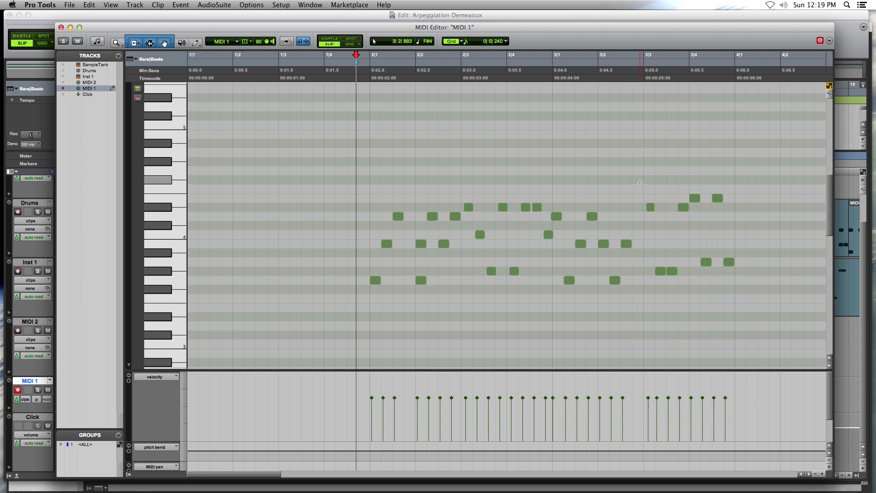